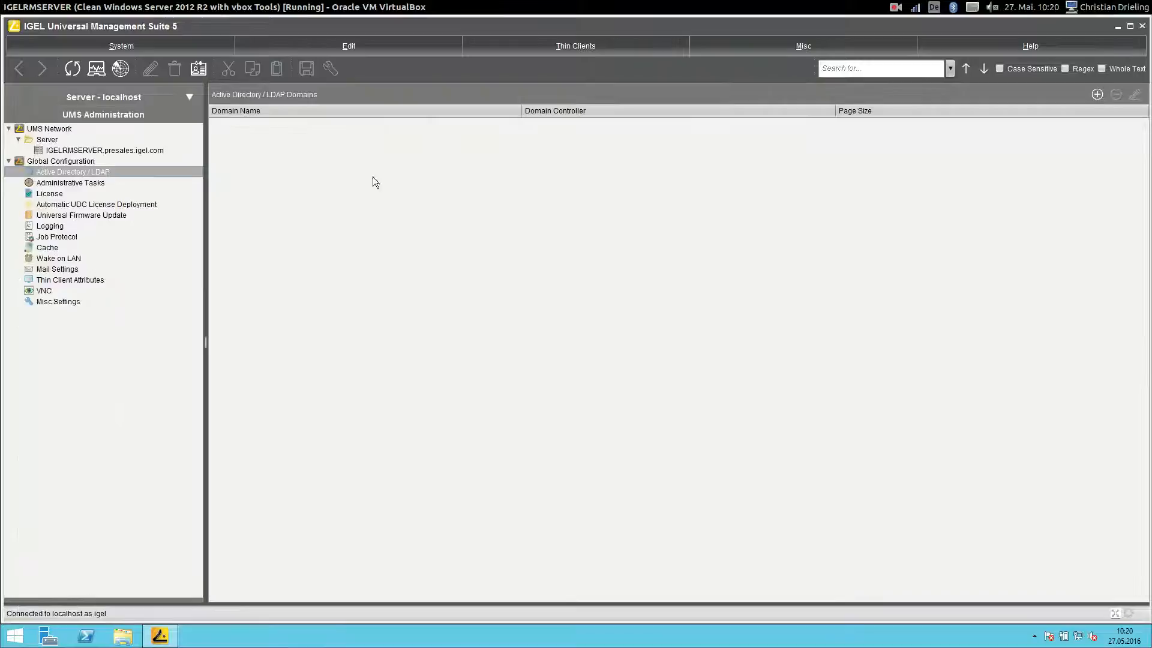
- Add the domain LOCAL.PRESALES.IGEL.COM and resolve its domain controllers
left_click(1097, 95)
left_click(535, 216)
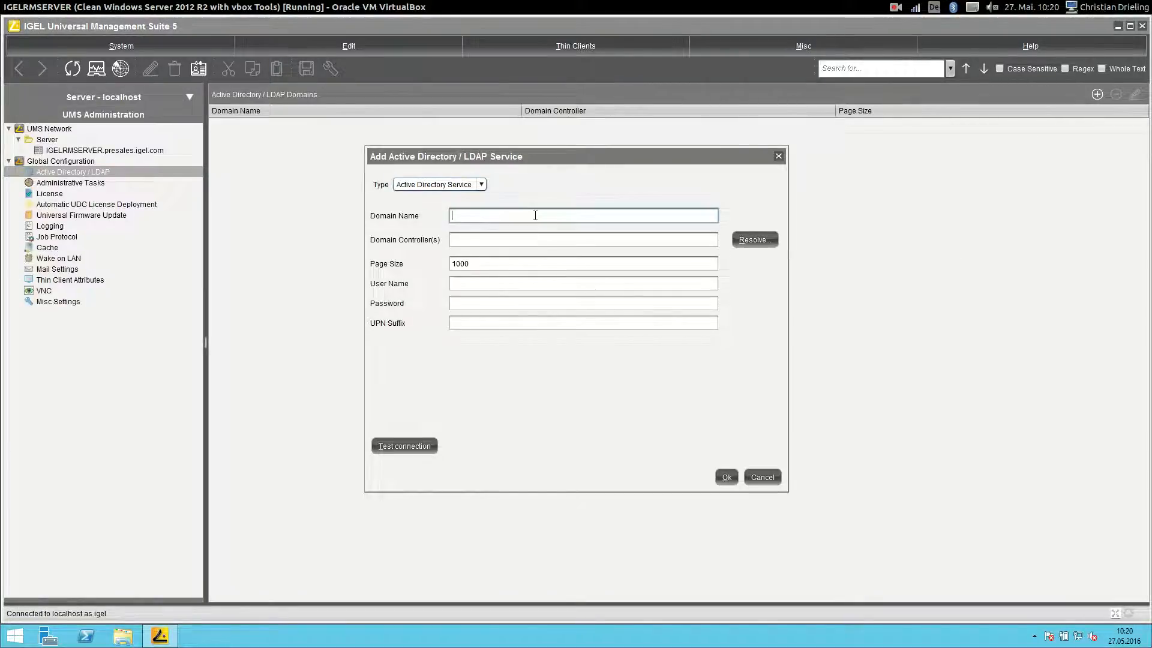
type("LOCAL.PRESALES.")
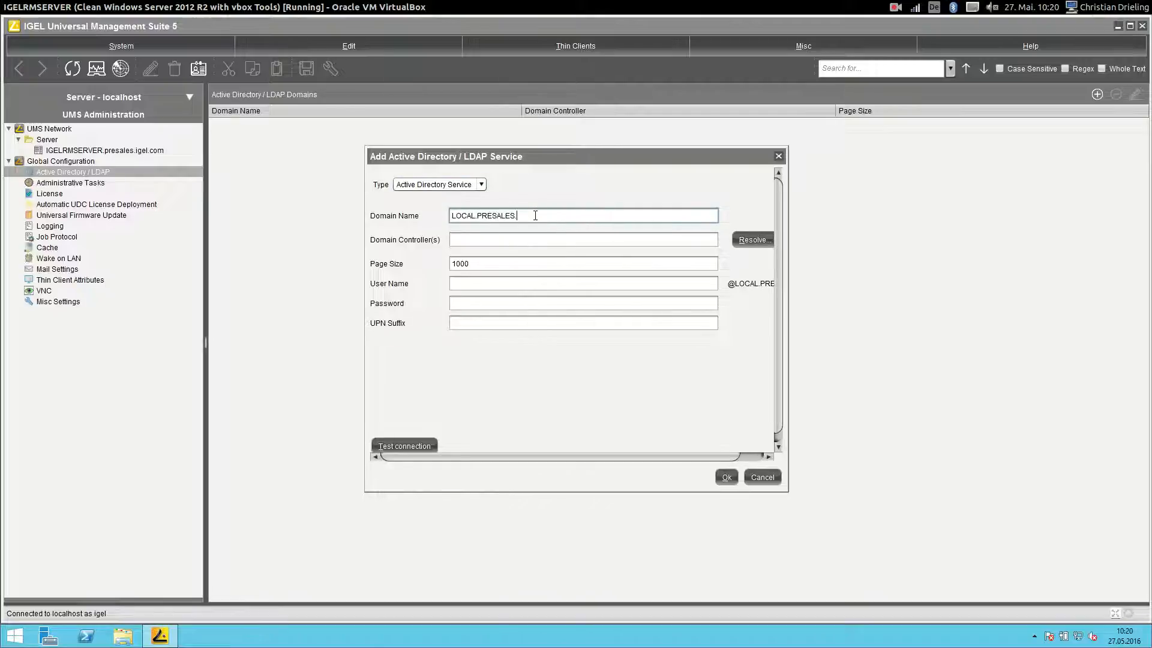
type("IGEL.COM")
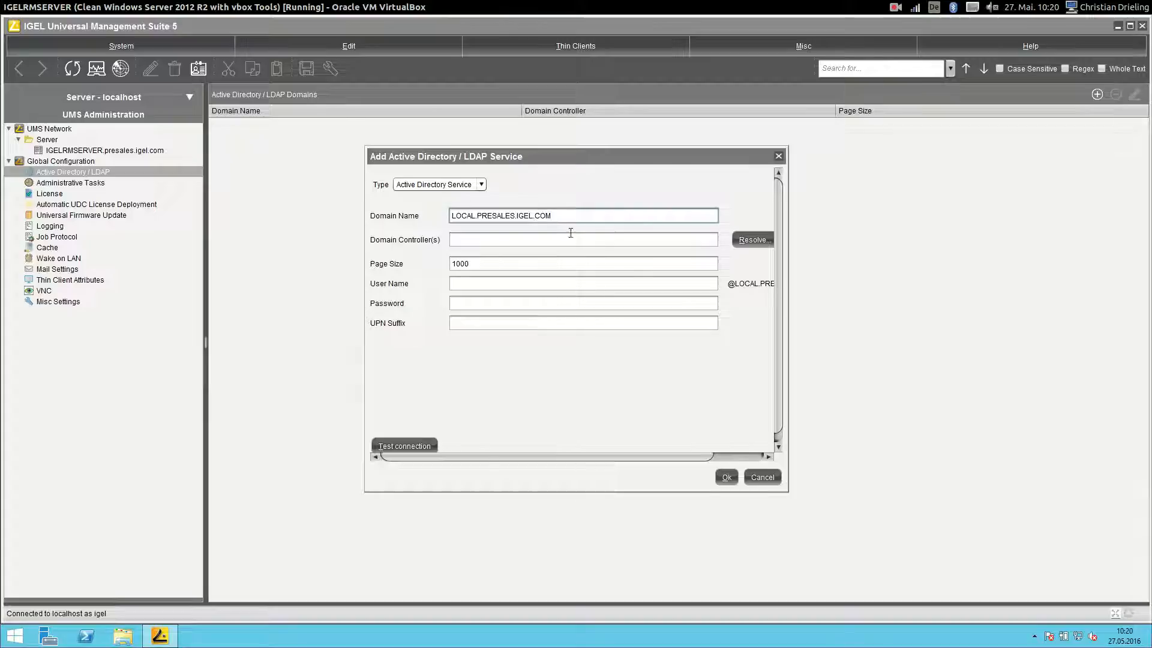
left_click(738, 241)
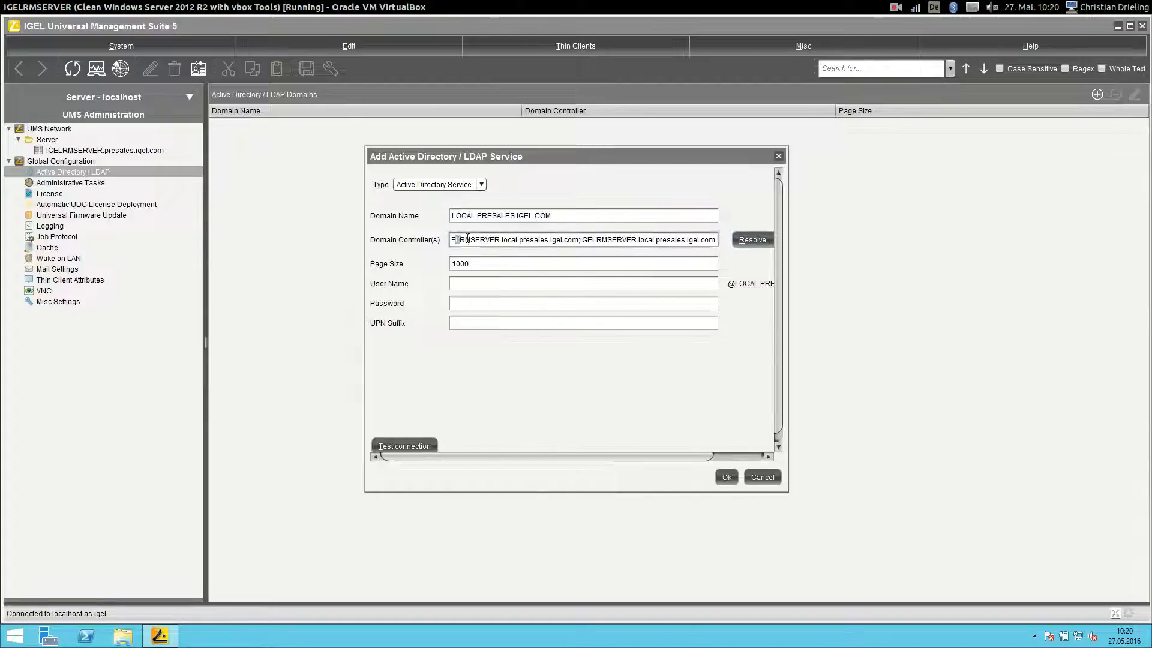
- Enter Administrator bind credentials, test the connection successfully, and save the domain
left_click(483, 283)
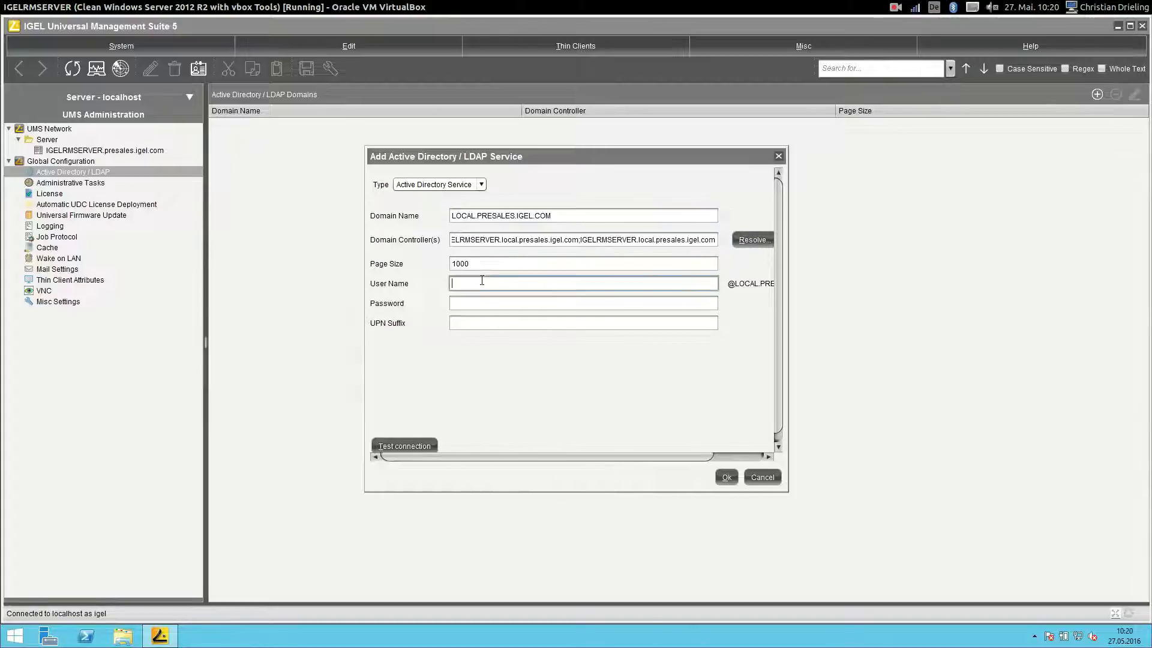
type("Administr")
type("ator")
key("Tab")
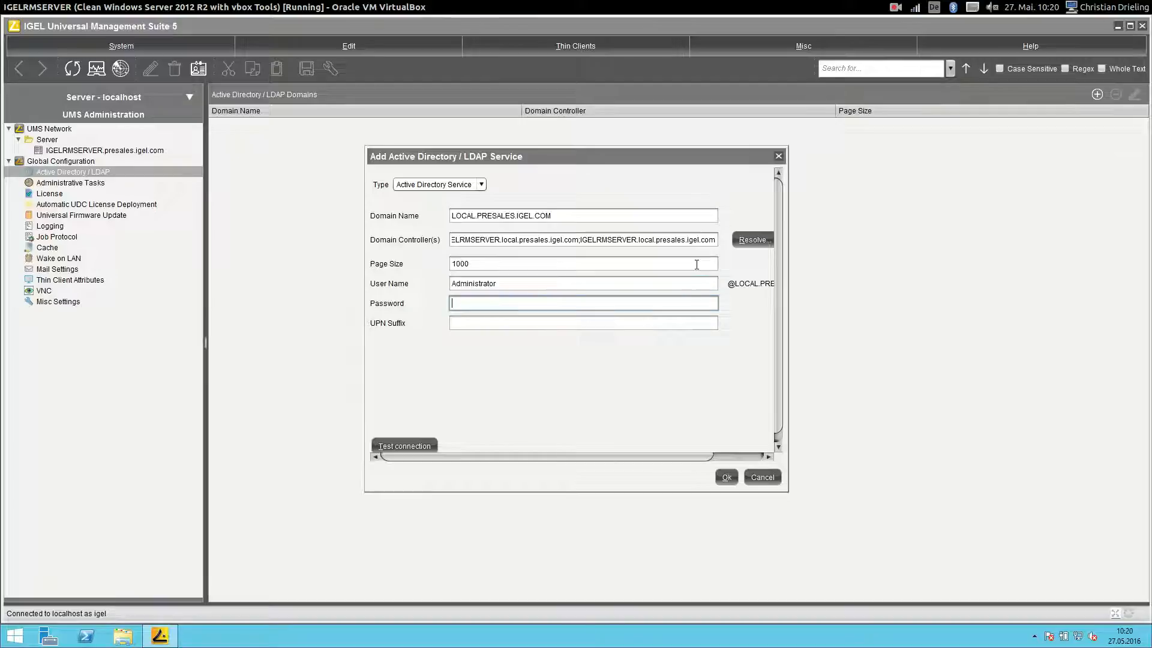
type("*******")
key("BackSpace")
key("BackSpace")
key("BackSpace")
key("BackSpace")
key("BackSpace")
key("BackSpace")
key("BackSpace")
type("***")
key("BackSpace")
key("BackSpace")
key("BackSpace")
type("********")
left_click(417, 441)
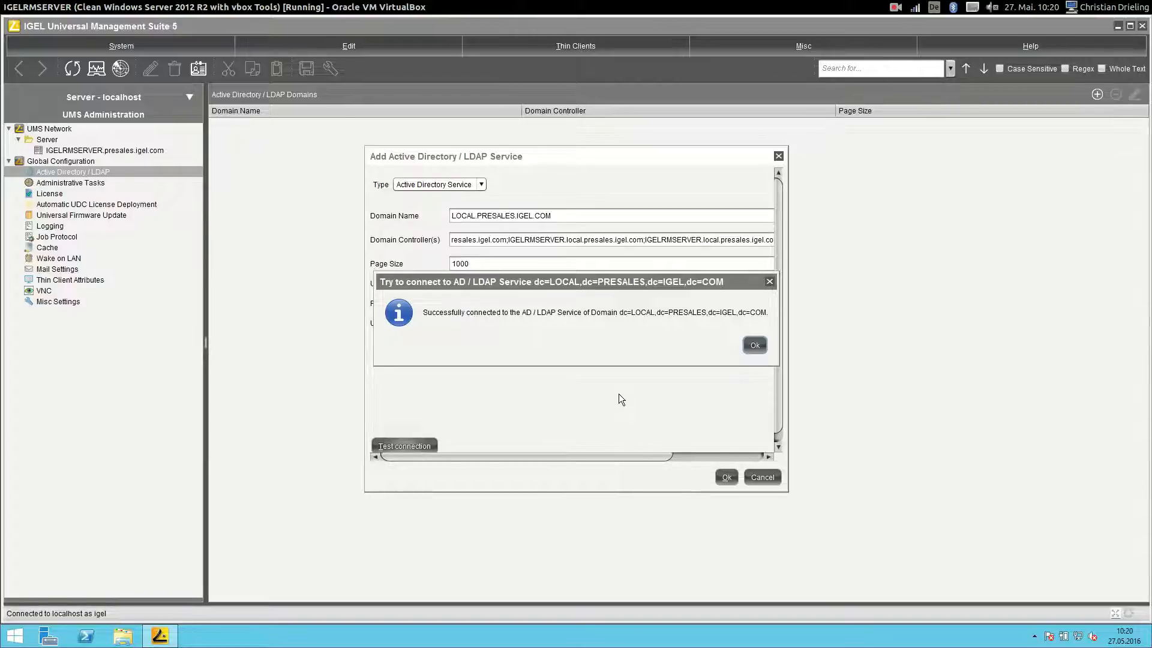
left_click(747, 343)
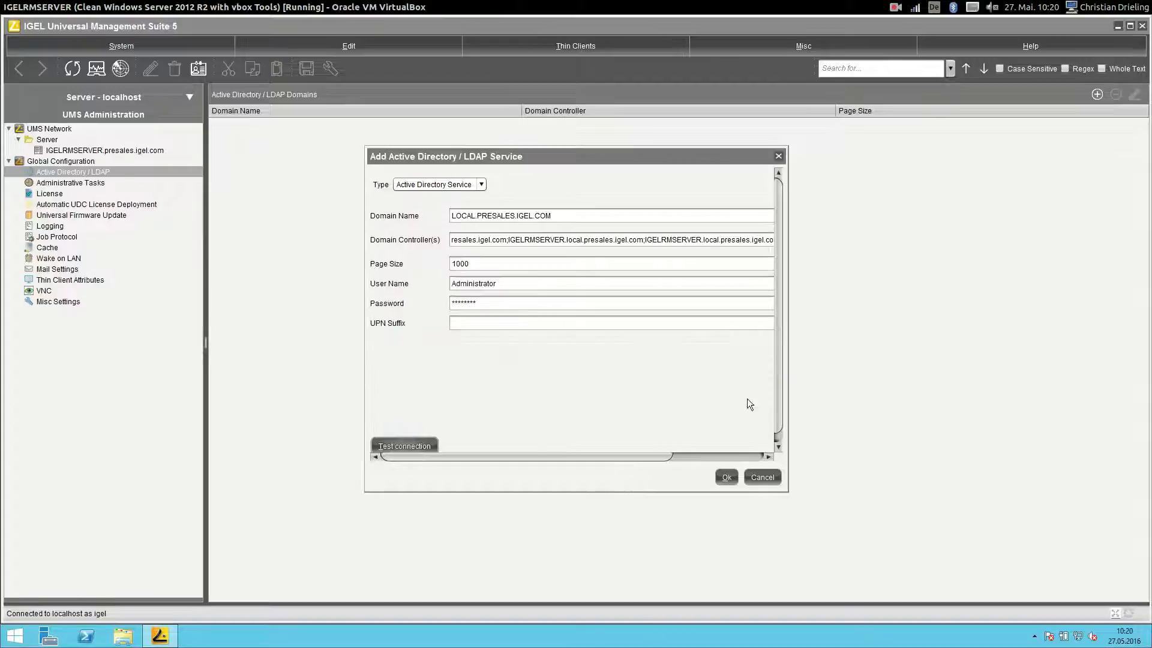
left_click(725, 477)
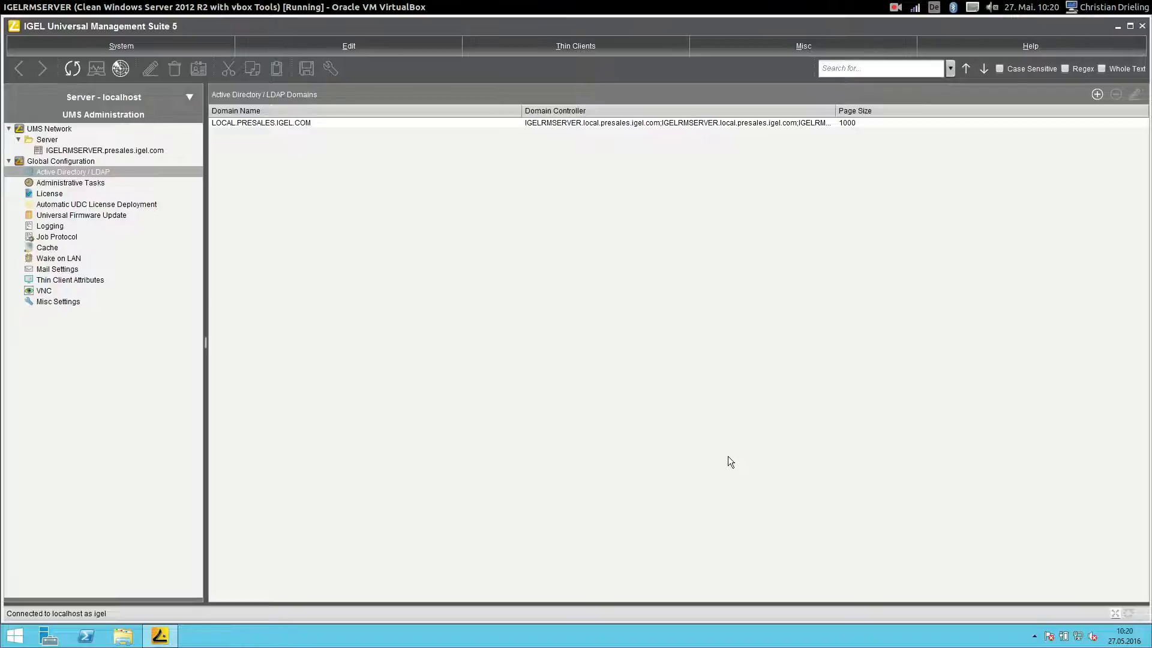
- Go to System > Administrator accounts in the full management tree
left_click(101, 92)
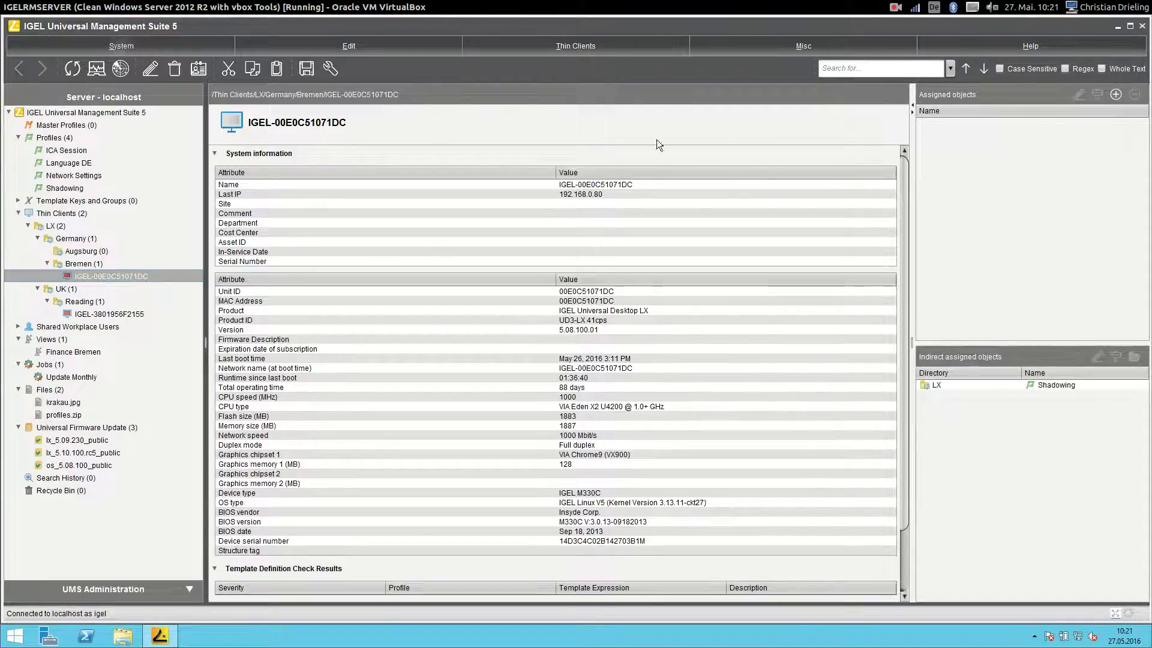
left_click(138, 44)
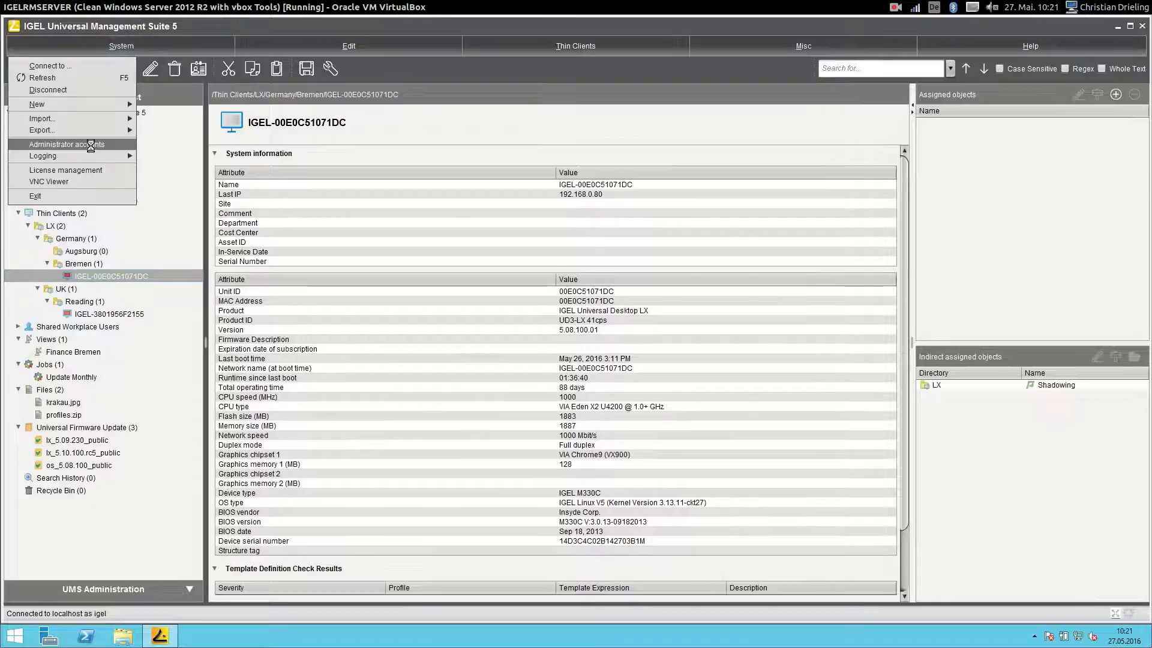
left_click(92, 146)
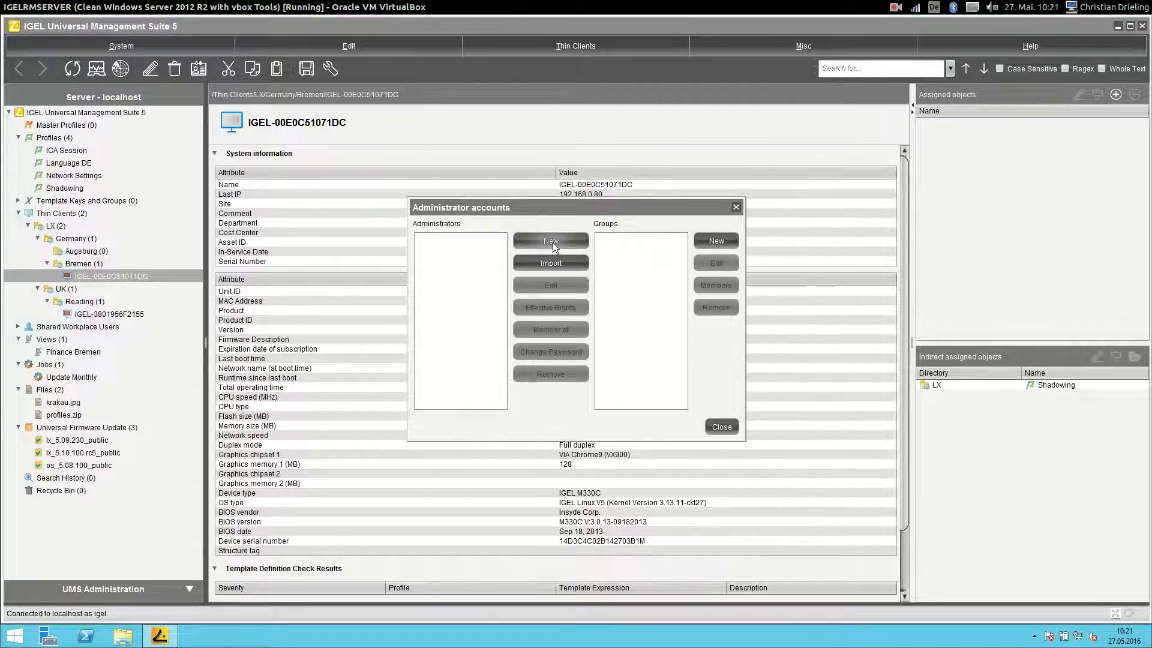
- Create administrator 'download' with a confirmed password and only Snapshot management allowed
left_click(549, 242)
type("download")
key("Tab")
type("********")
key("Tab")
type("******")
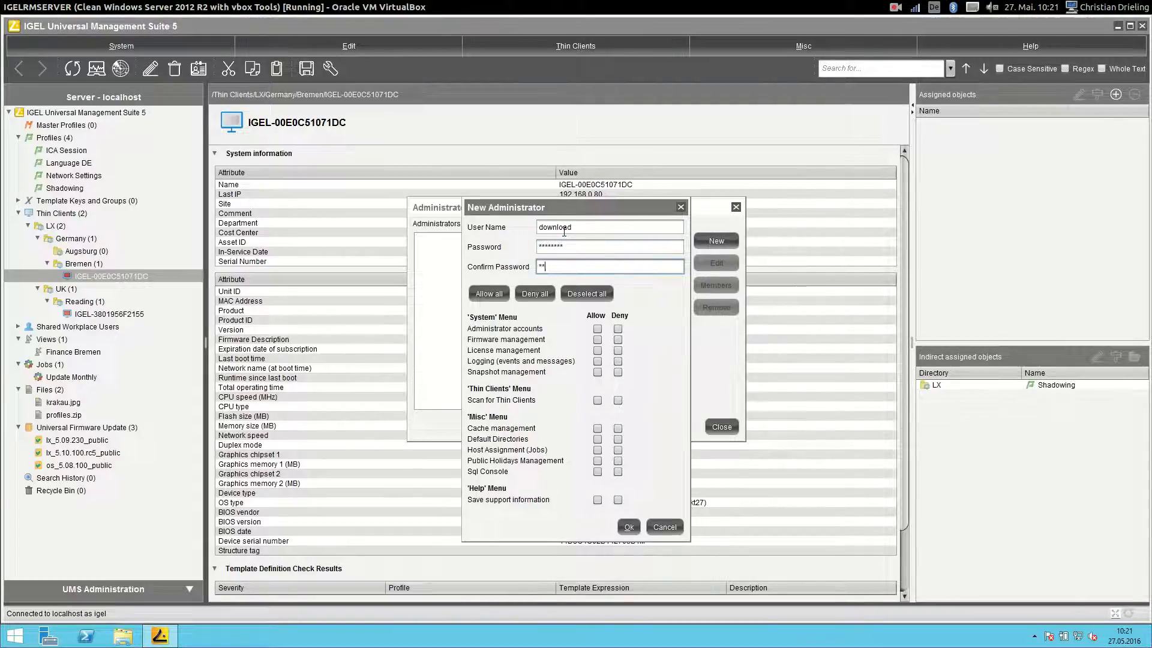
type("**")
left_click(598, 372)
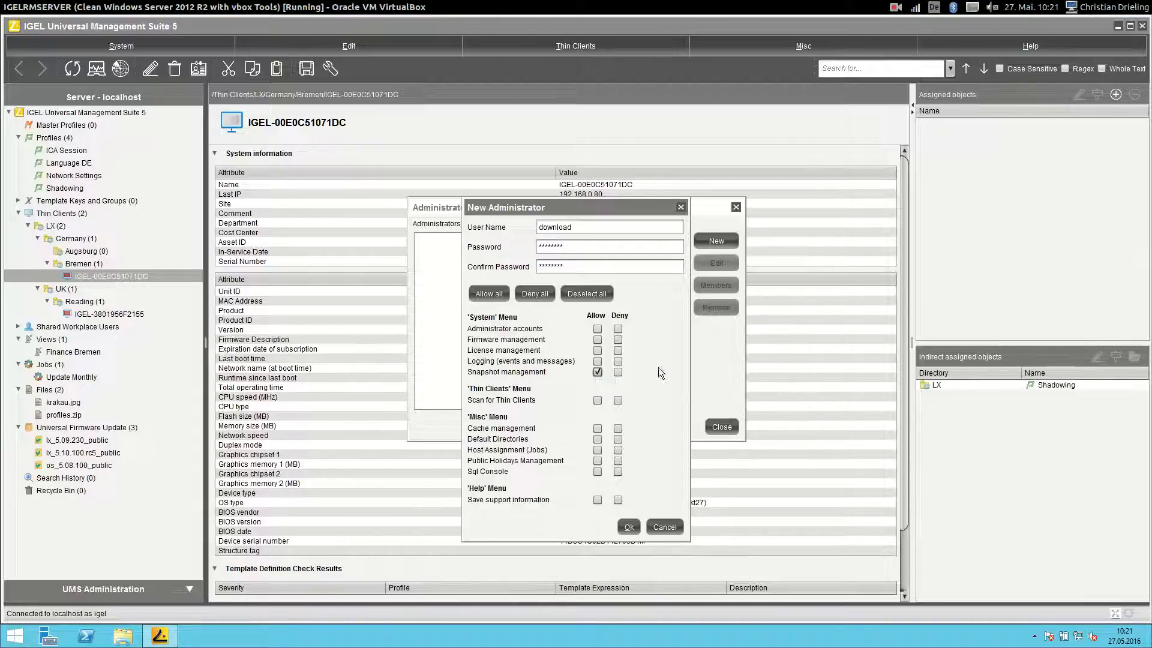
left_click(637, 527)
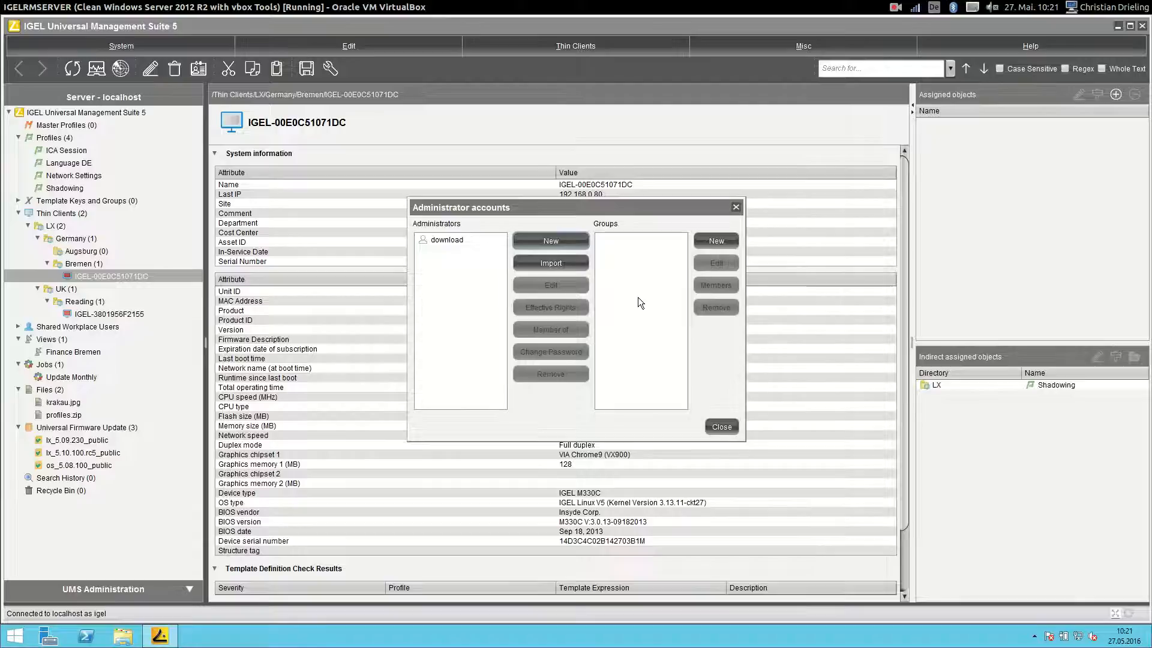
- Start an AD import, sign in, and search account names for 'IT'
left_click(549, 260)
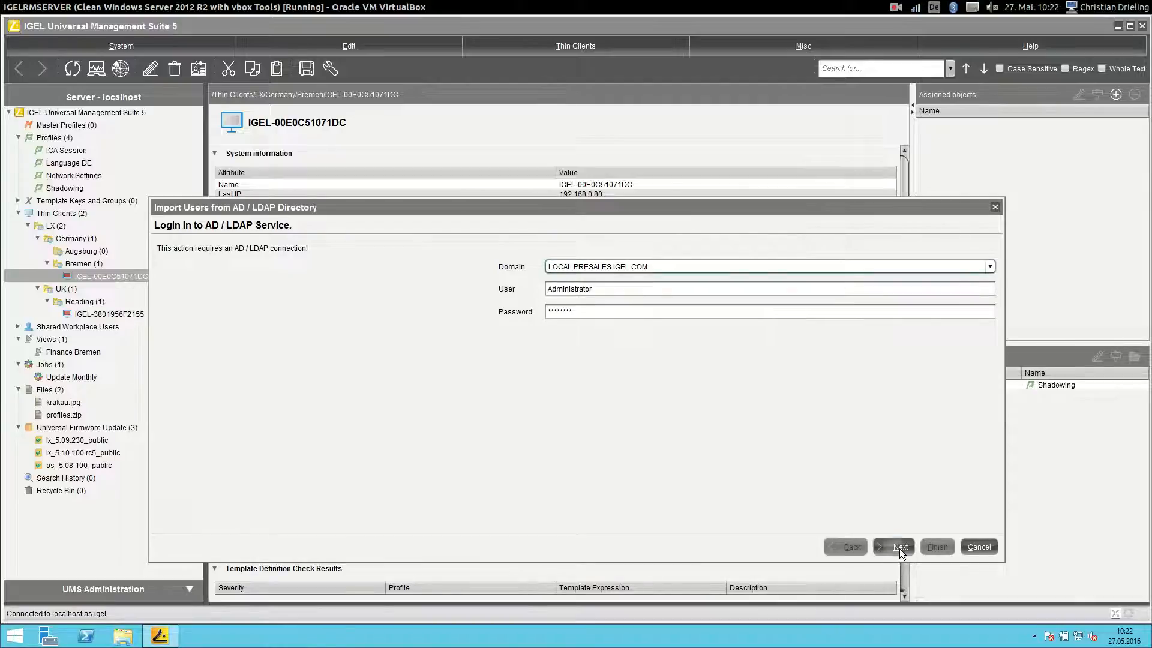
left_click(900, 547)
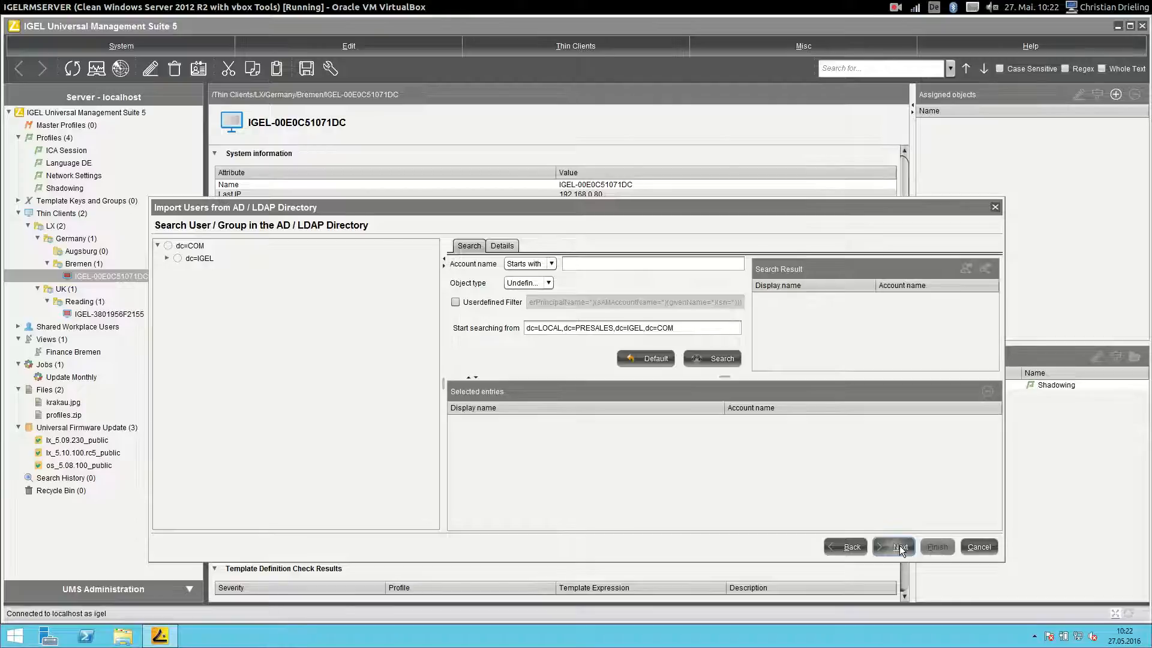
left_click(607, 262)
type("IT")
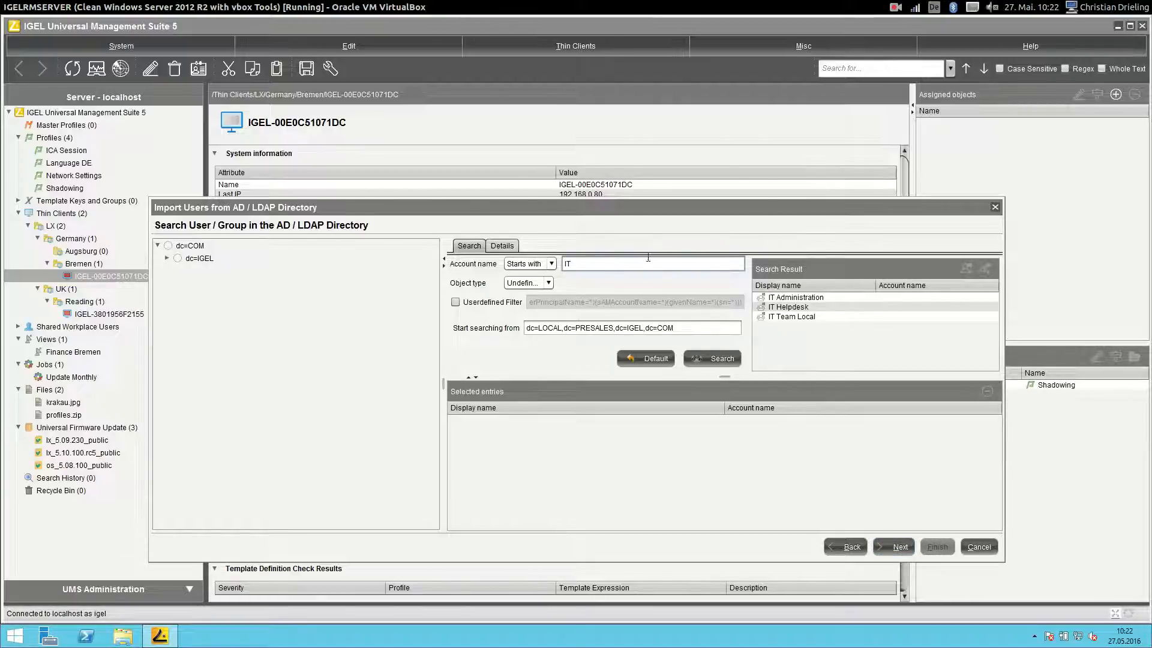
left_click(805, 299)
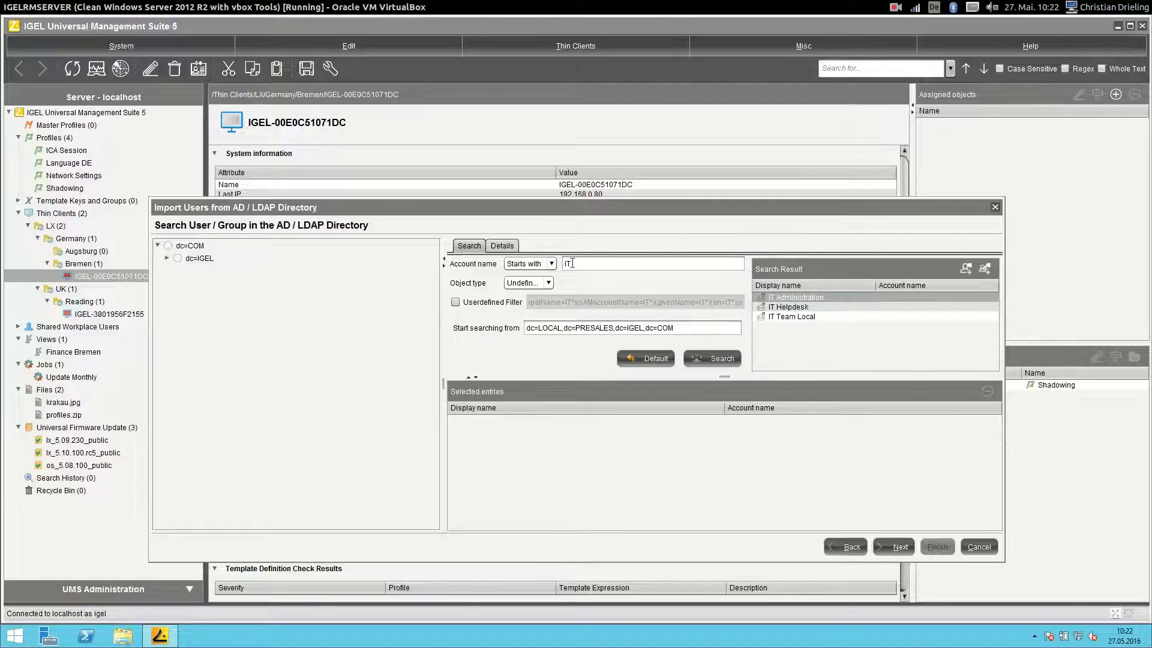
- Search 'user' accounts, pick User Two and User Three, then search 'IT' again
left_click_drag(606, 264, 418, 241)
type("user")
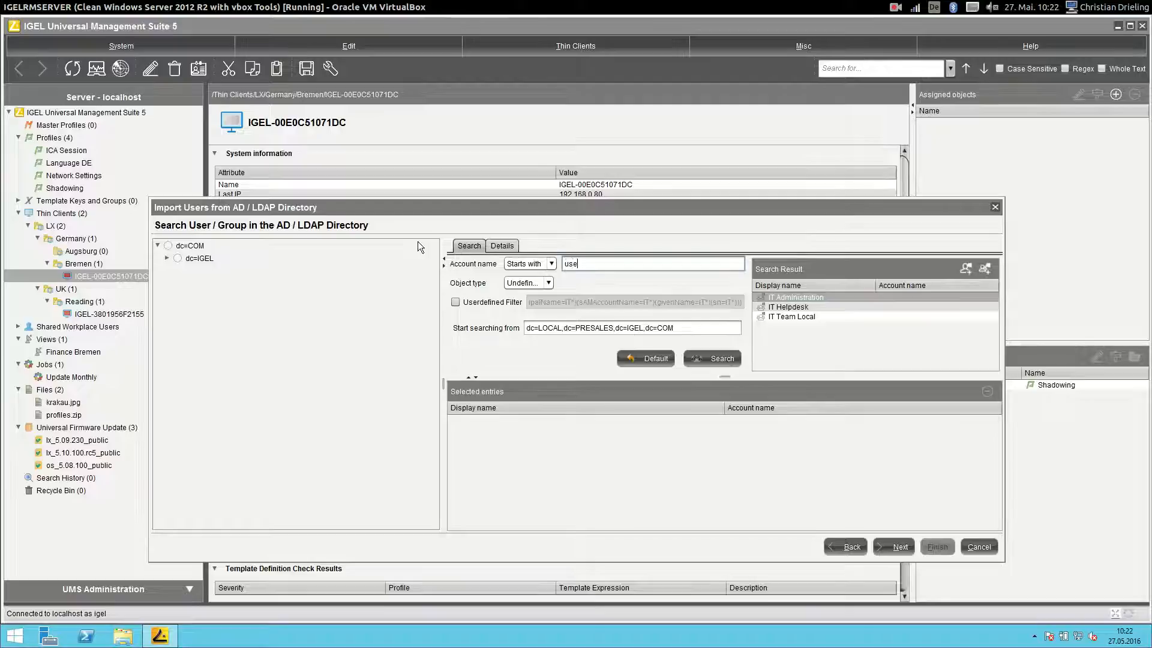
key("Return")
left_click(905, 317)
left_click(907, 326)
left_click_drag(607, 264, 474, 255)
type("IT")
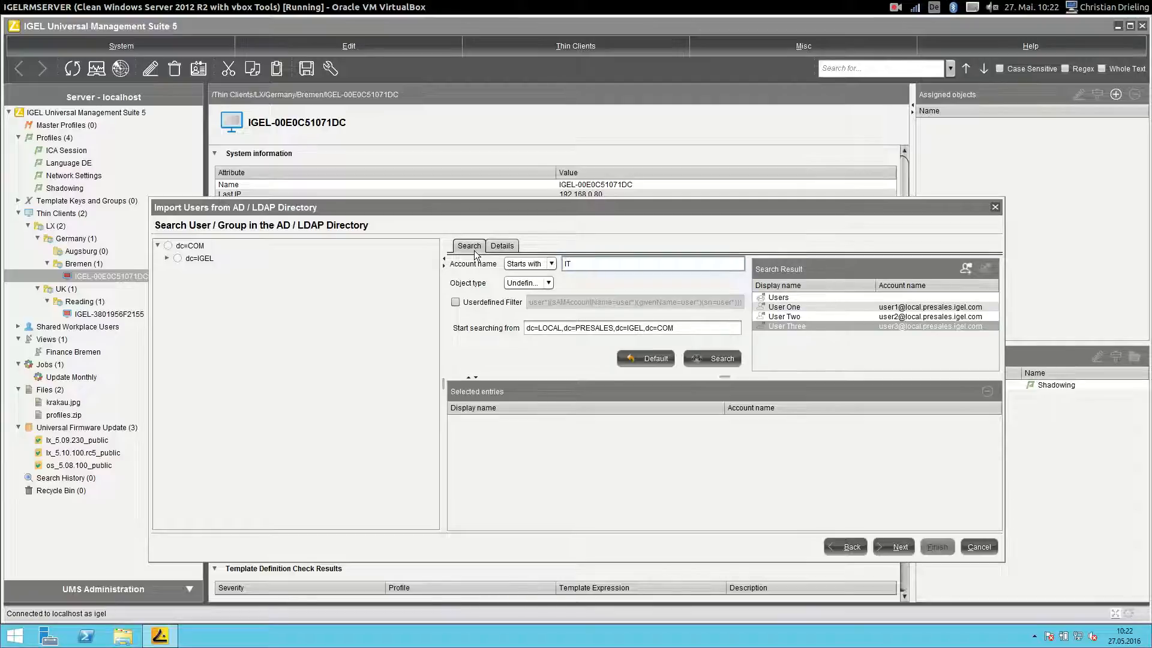
key("Return")
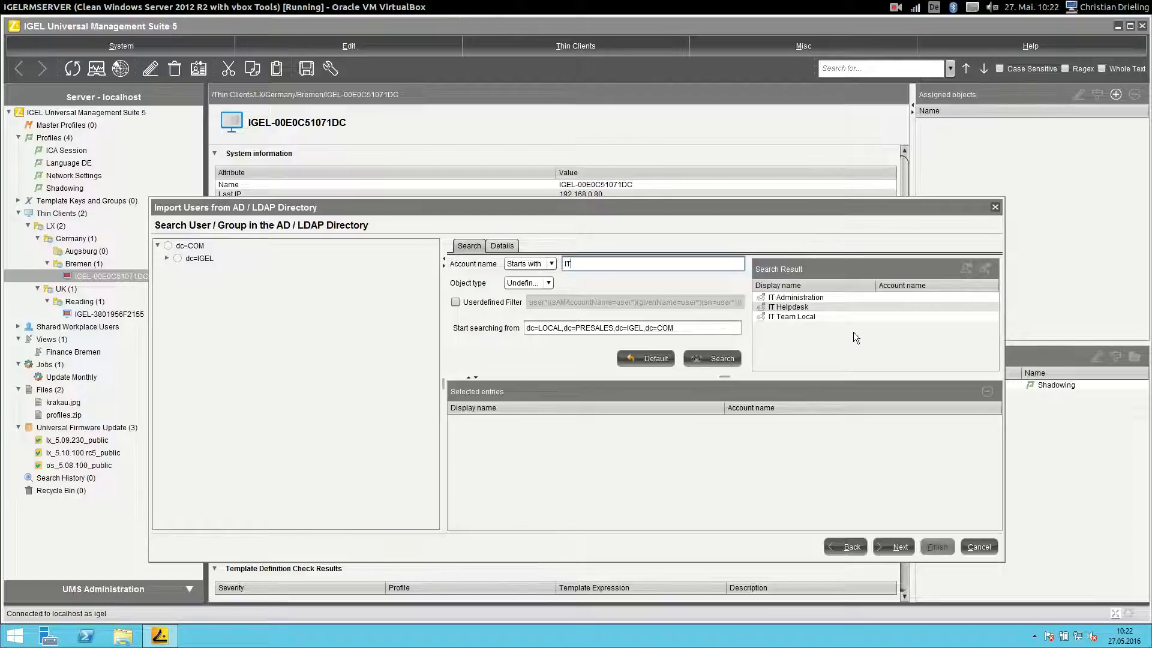
- Import IT Administration from Selected entries and close the Administrator accounts dialog
left_click_drag(825, 298, 894, 446)
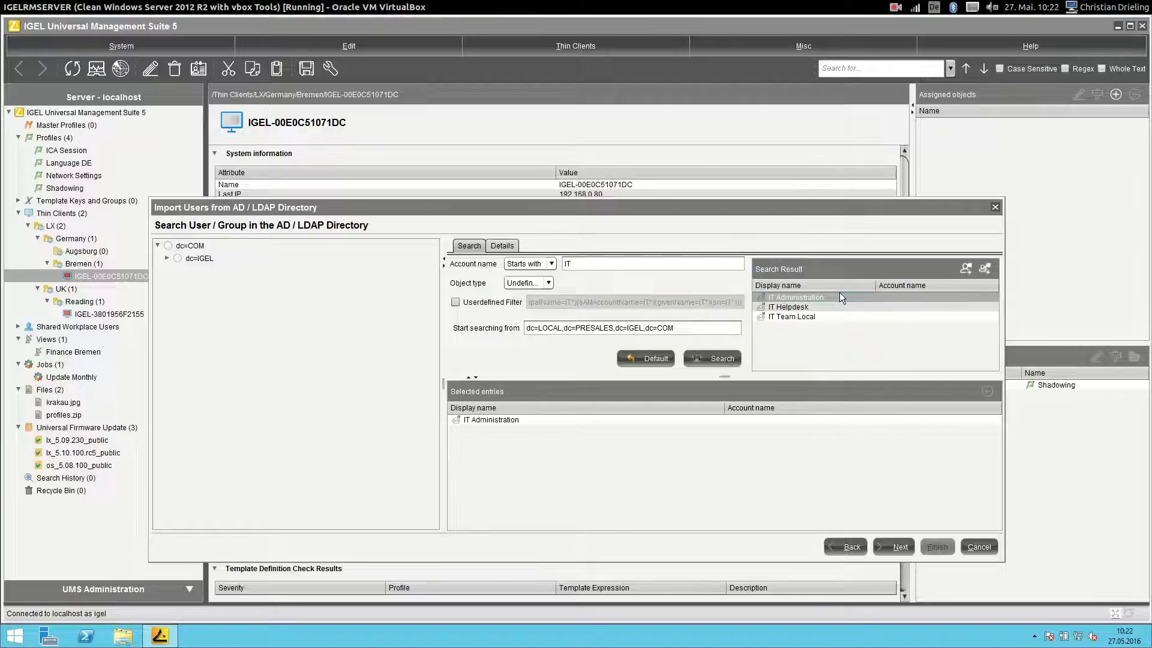
left_click(985, 268)
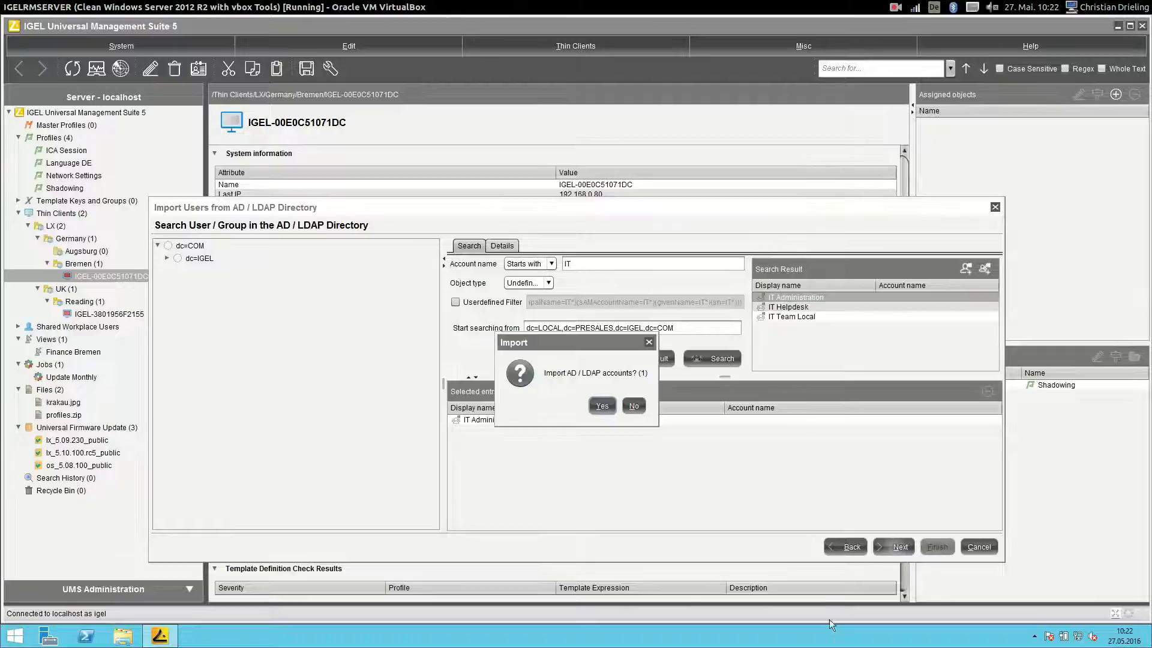
left_click(599, 403)
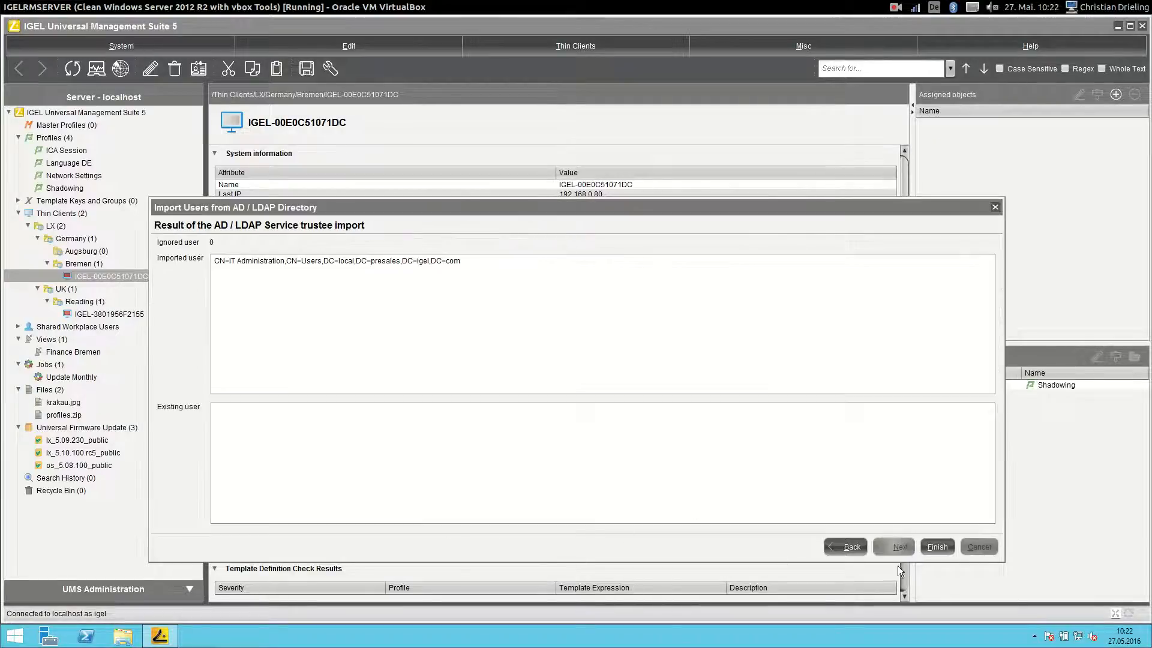
left_click(939, 547)
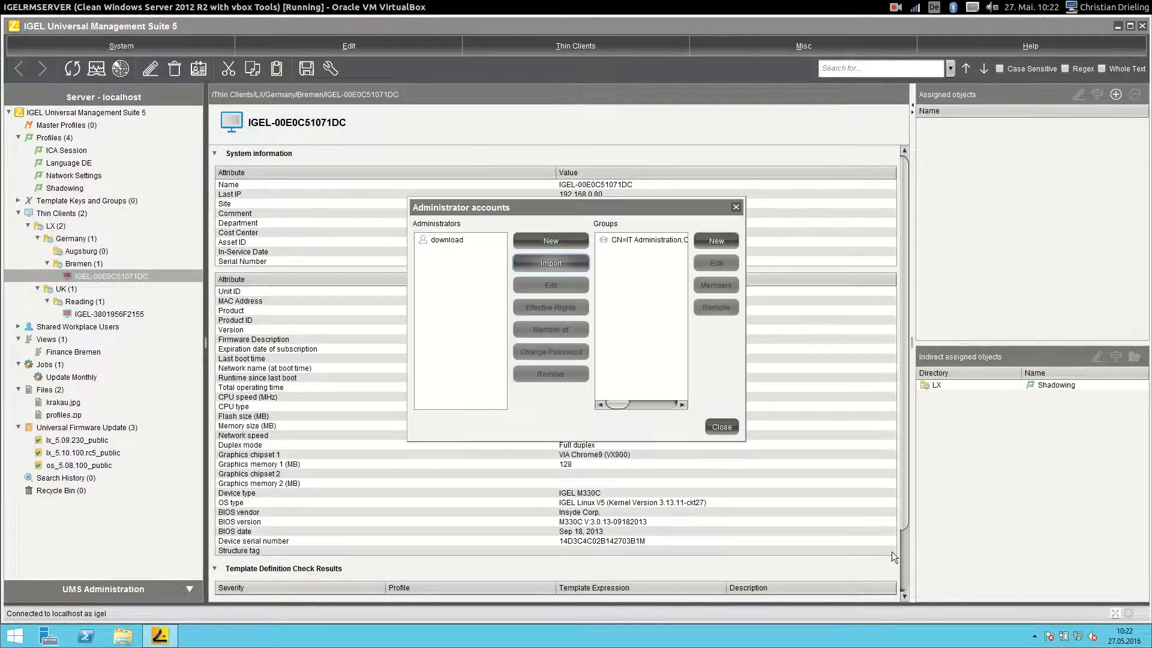
left_click(725, 425)
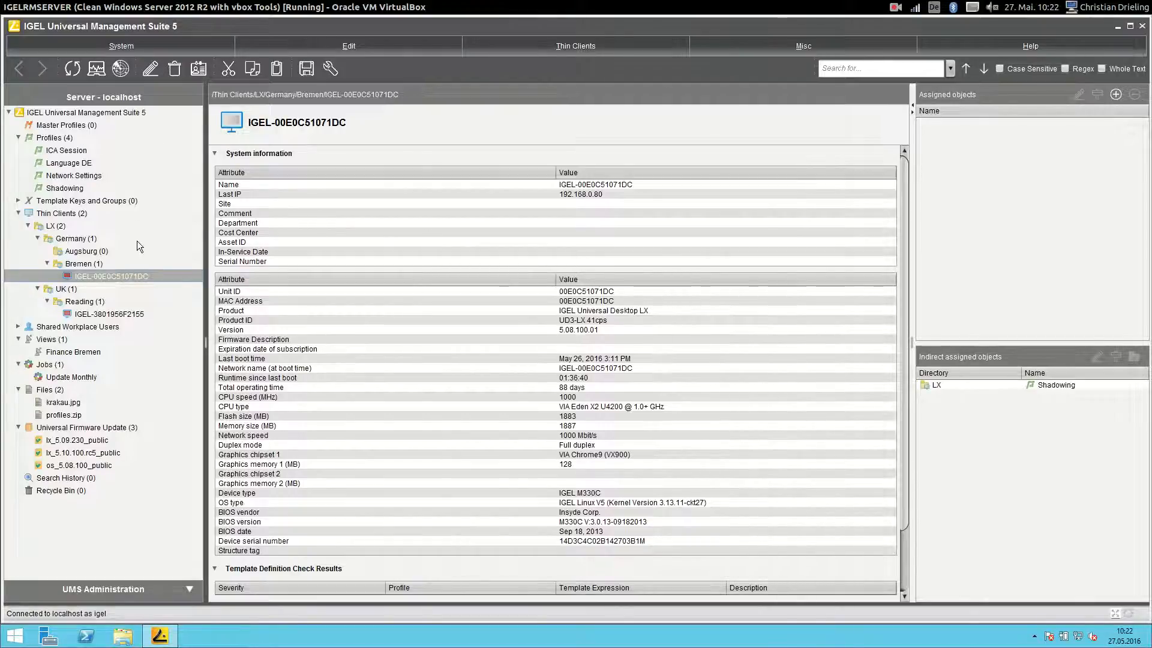
- Add IT Administration to Profiles access control, allowing Write, Access Control and Assign
right_click(50, 139)
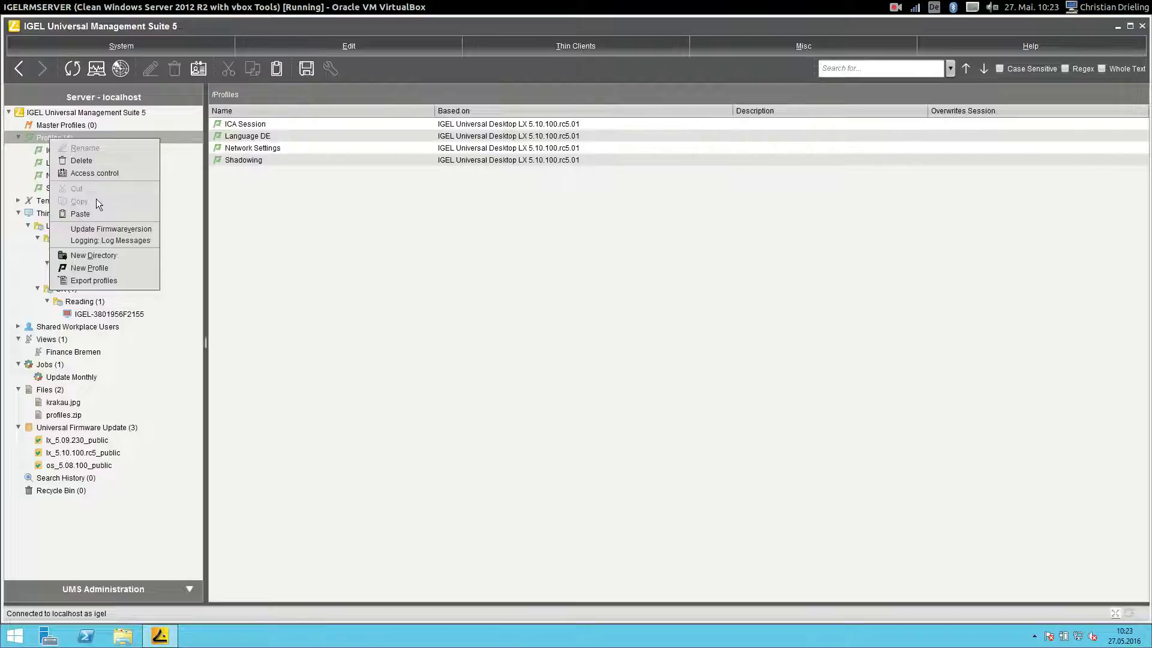
left_click(117, 173)
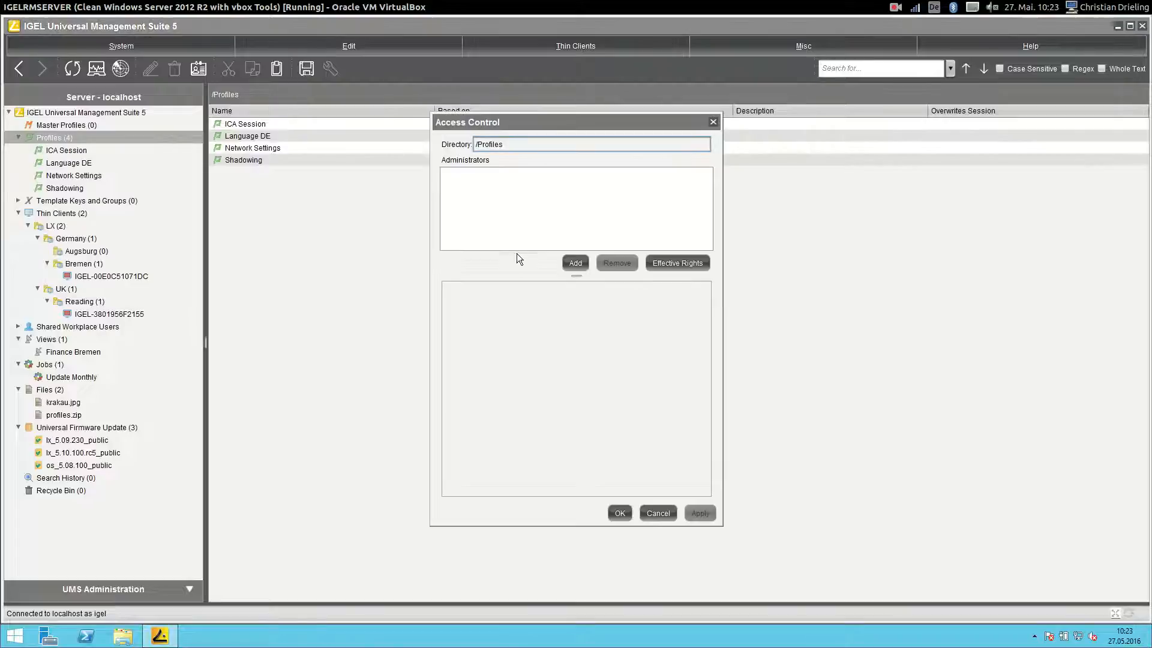
left_click(577, 262)
left_click(547, 269)
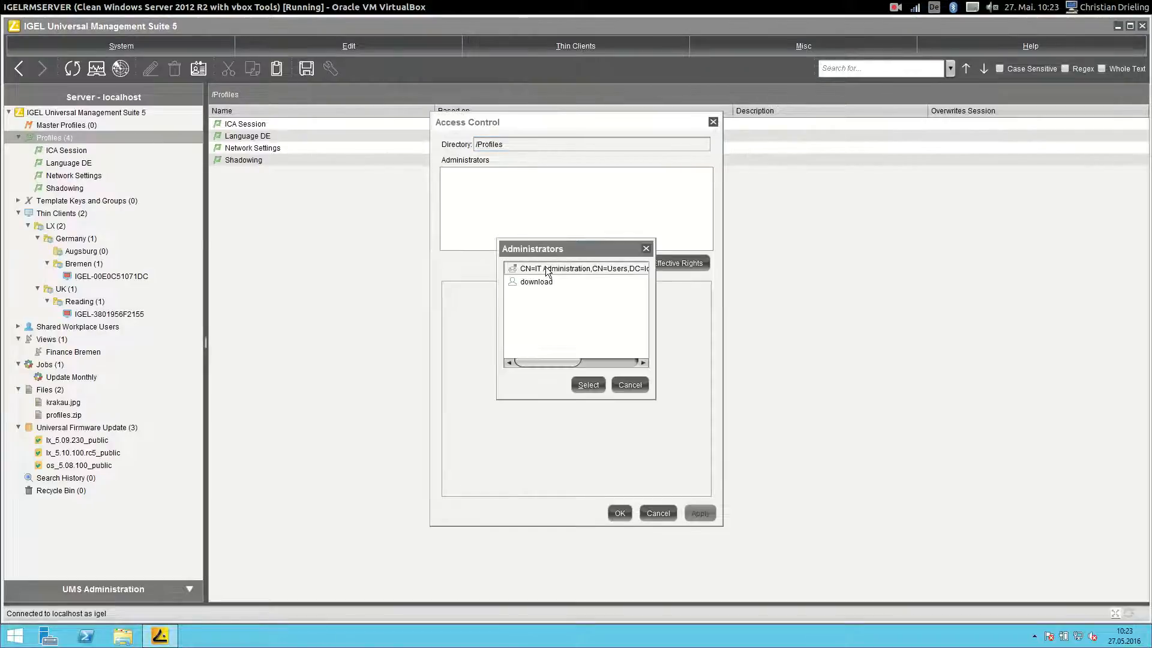
left_click(581, 384)
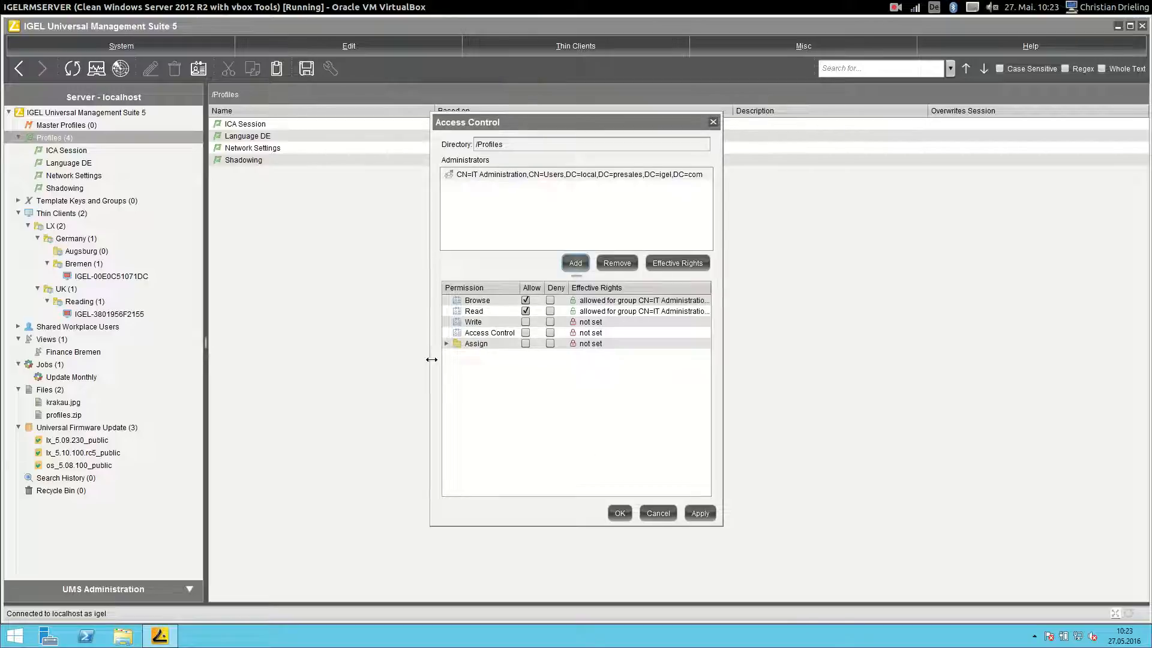
left_click(525, 322)
left_click(526, 344)
left_click(526, 333)
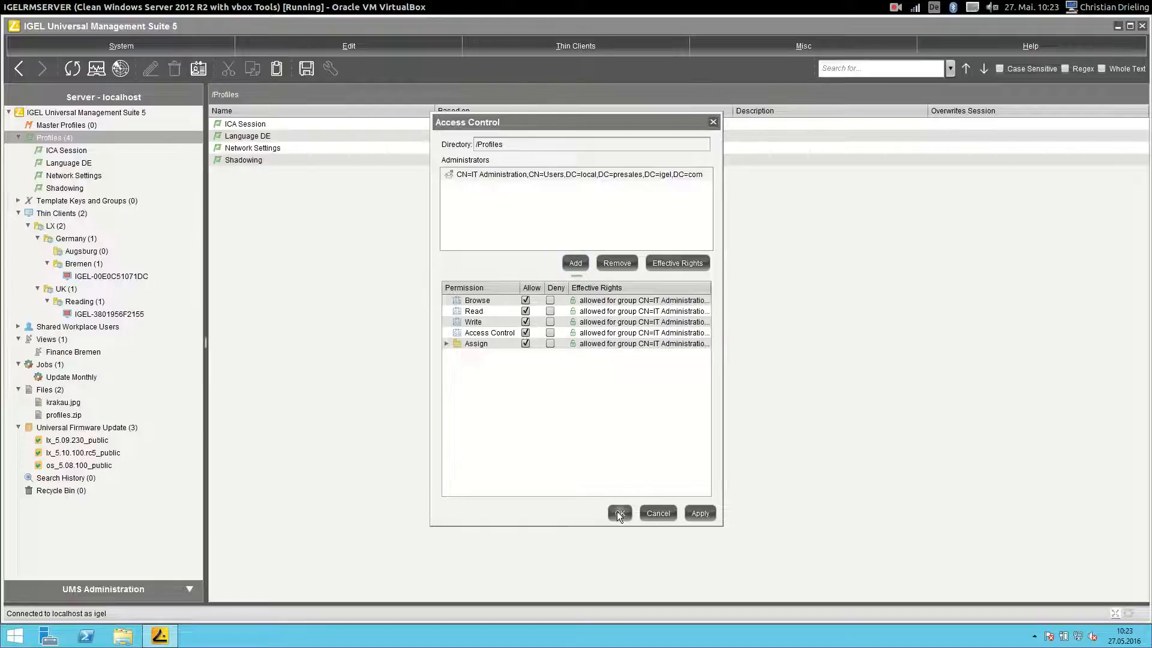
left_click(619, 513)
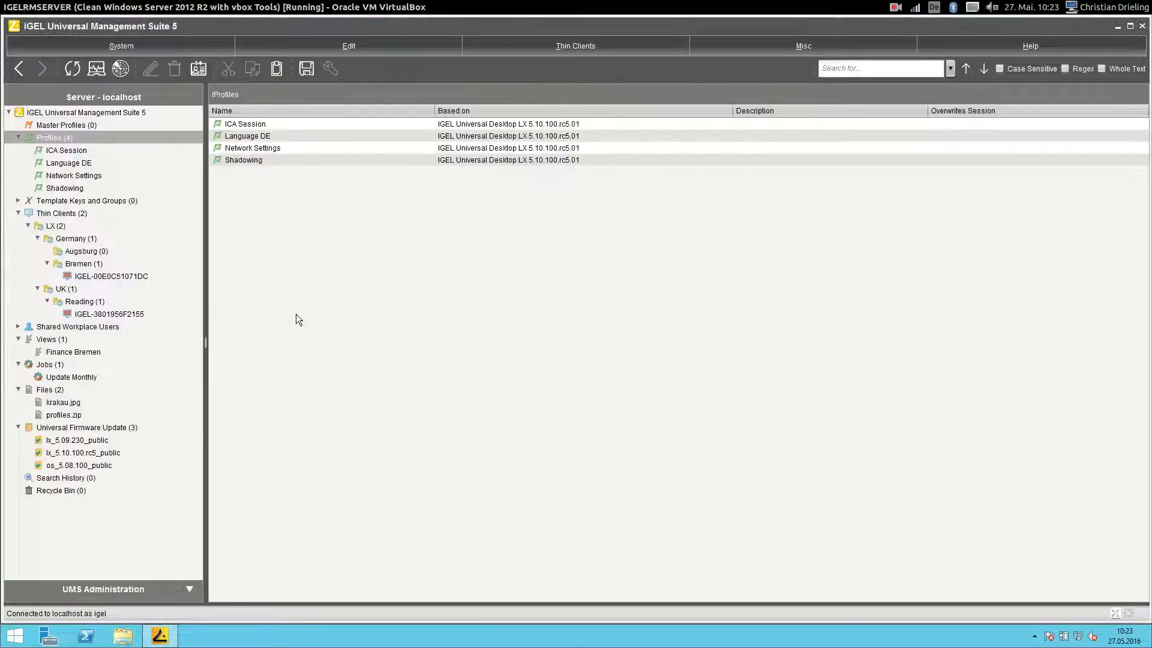
left_click(57, 213)
- Add IT Administration to Thin Clients access control with every permission allowed
right_click(58, 214)
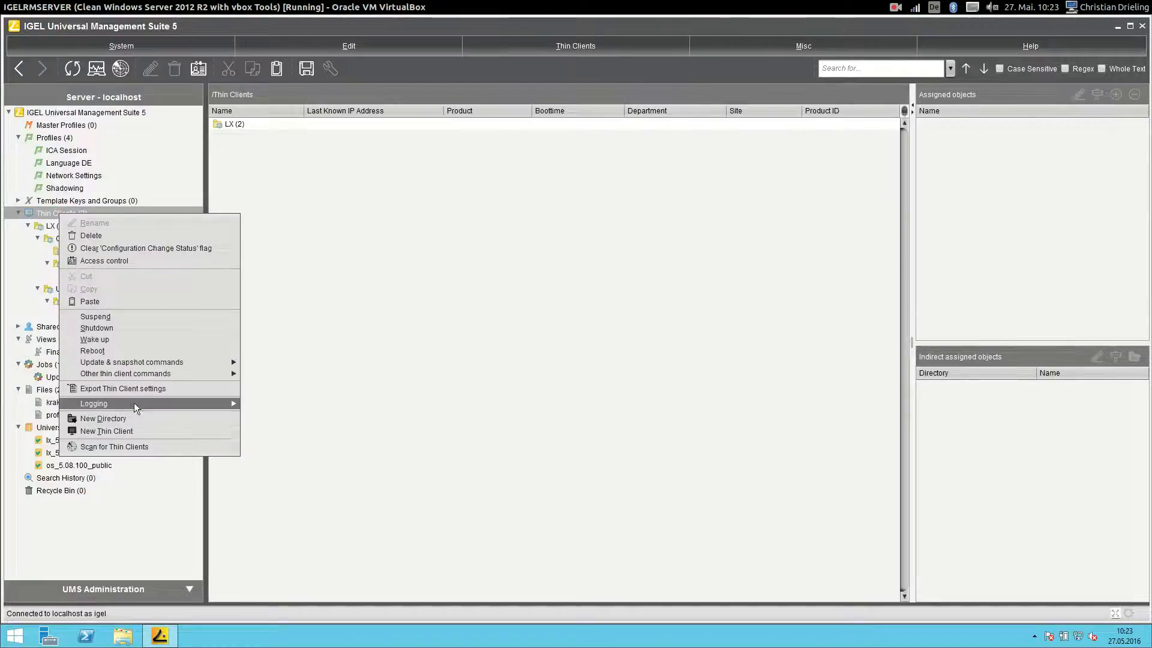
left_click(125, 260)
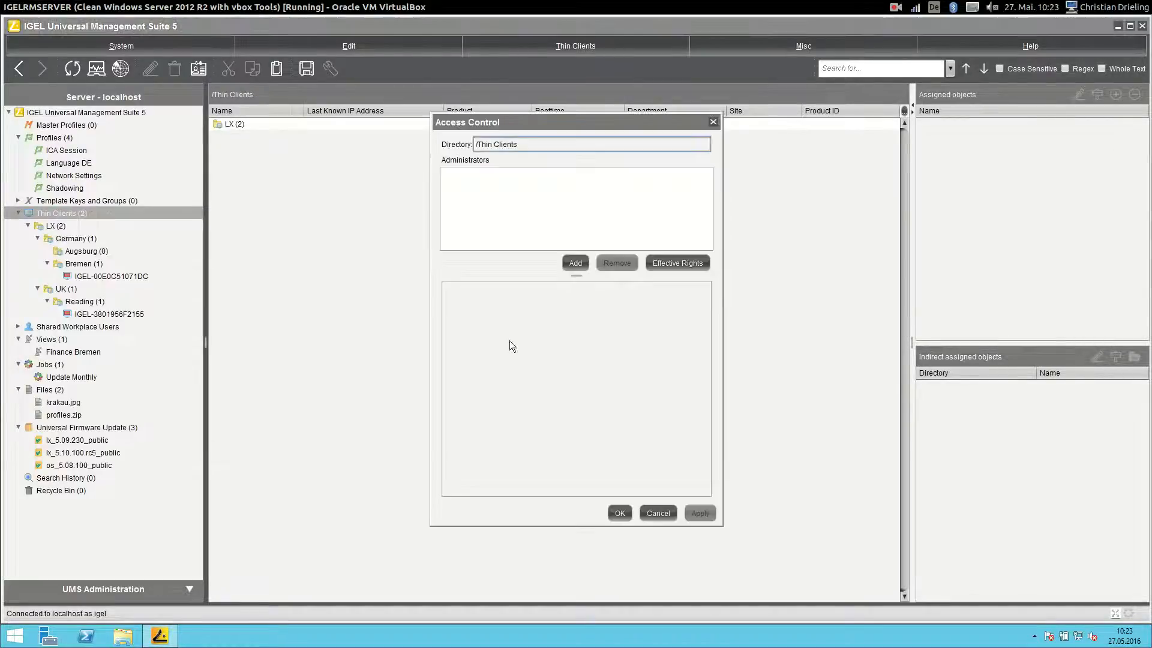
left_click(575, 263)
left_click(531, 268)
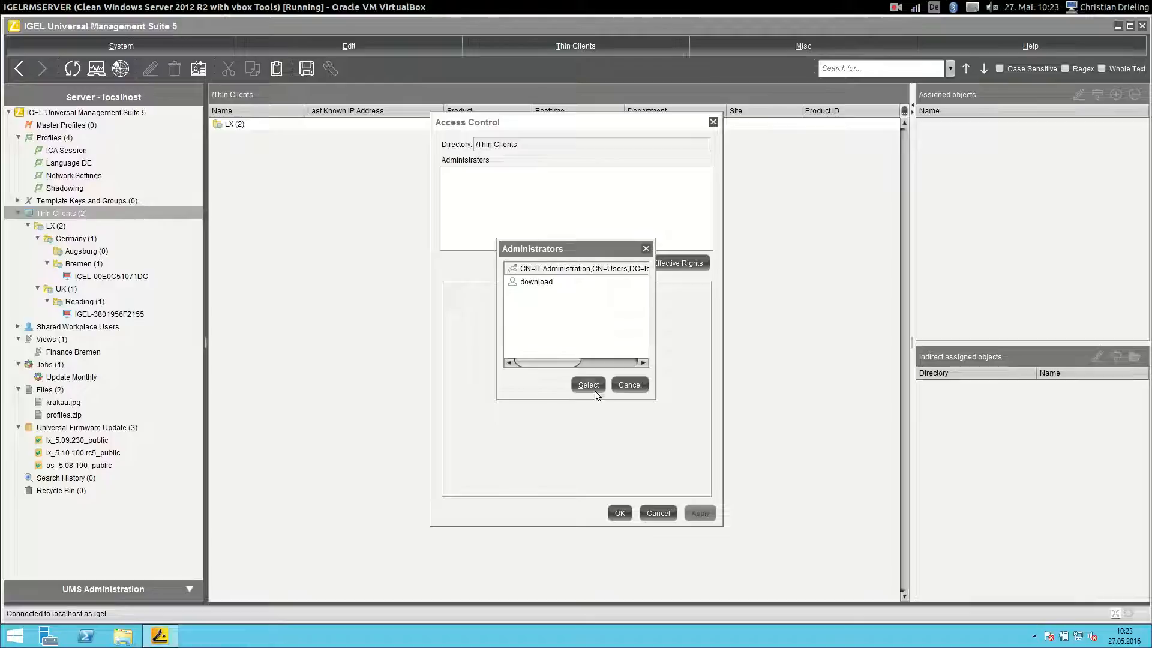
left_click(589, 385)
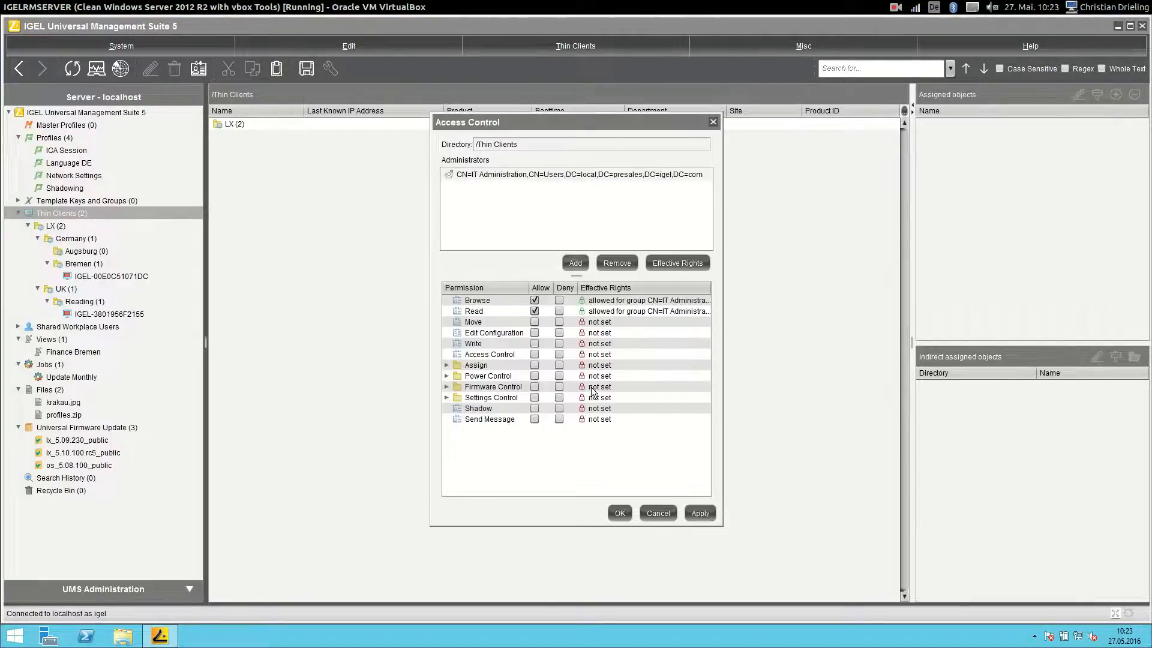
left_click(535, 323)
left_click(536, 332)
left_click(535, 346)
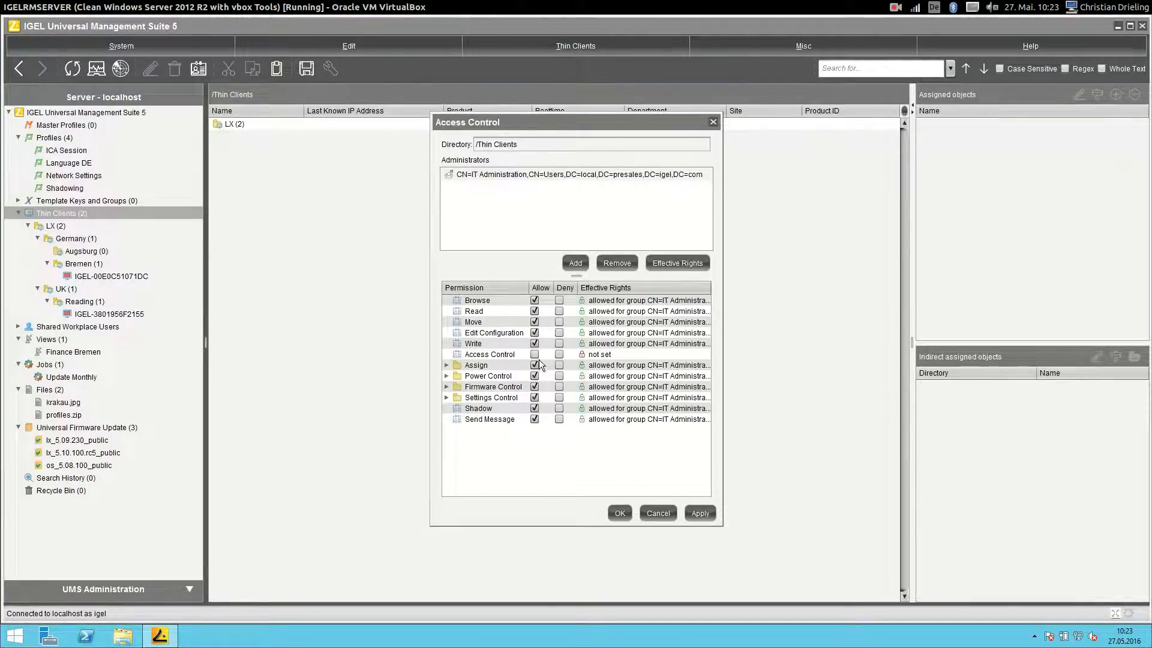
left_click(534, 354)
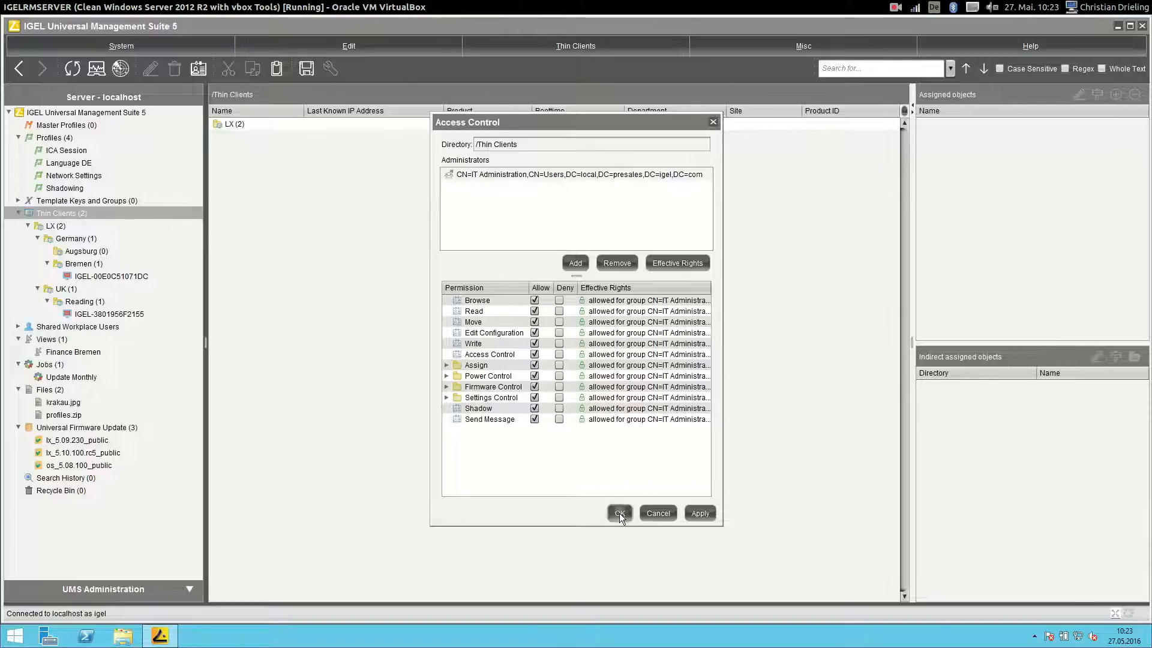
left_click(619, 512)
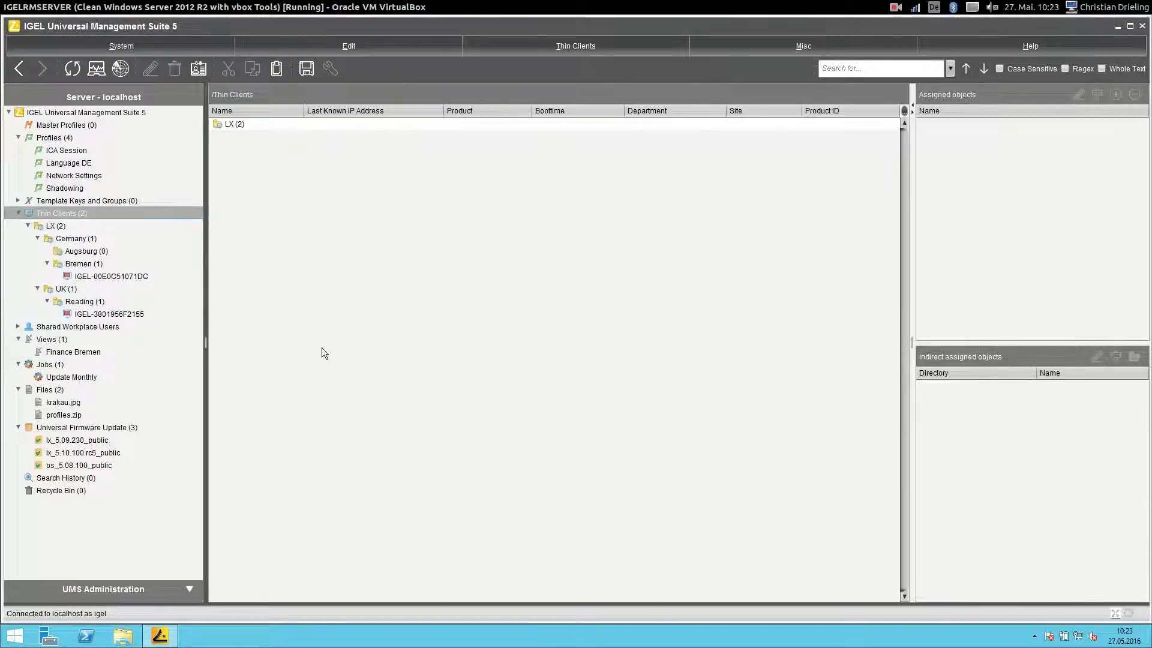
- Add IT Administration to Universal Firmware Update, allowing Write and Access Control
left_click(129, 51)
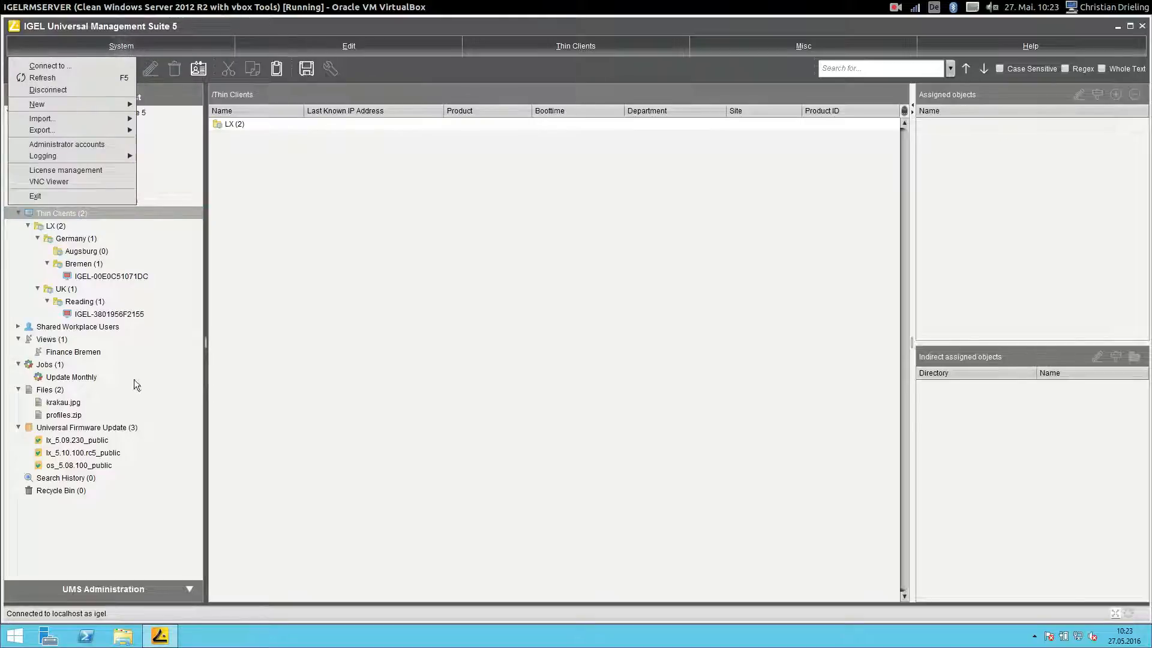
left_click(120, 429)
right_click(120, 429)
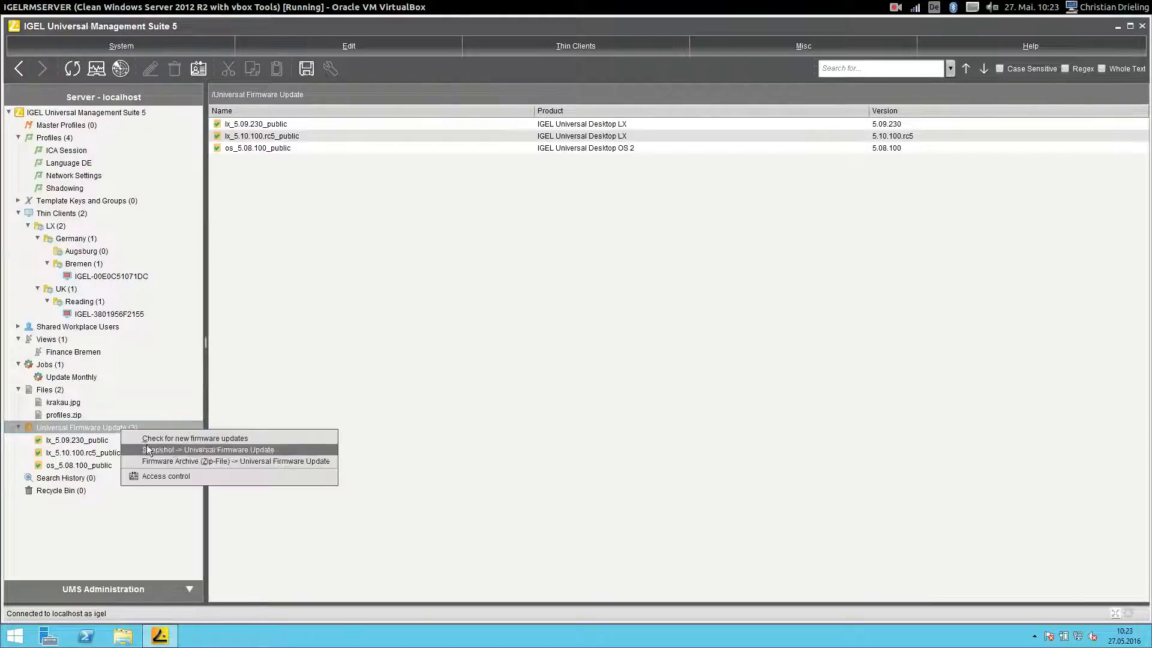
left_click(172, 477)
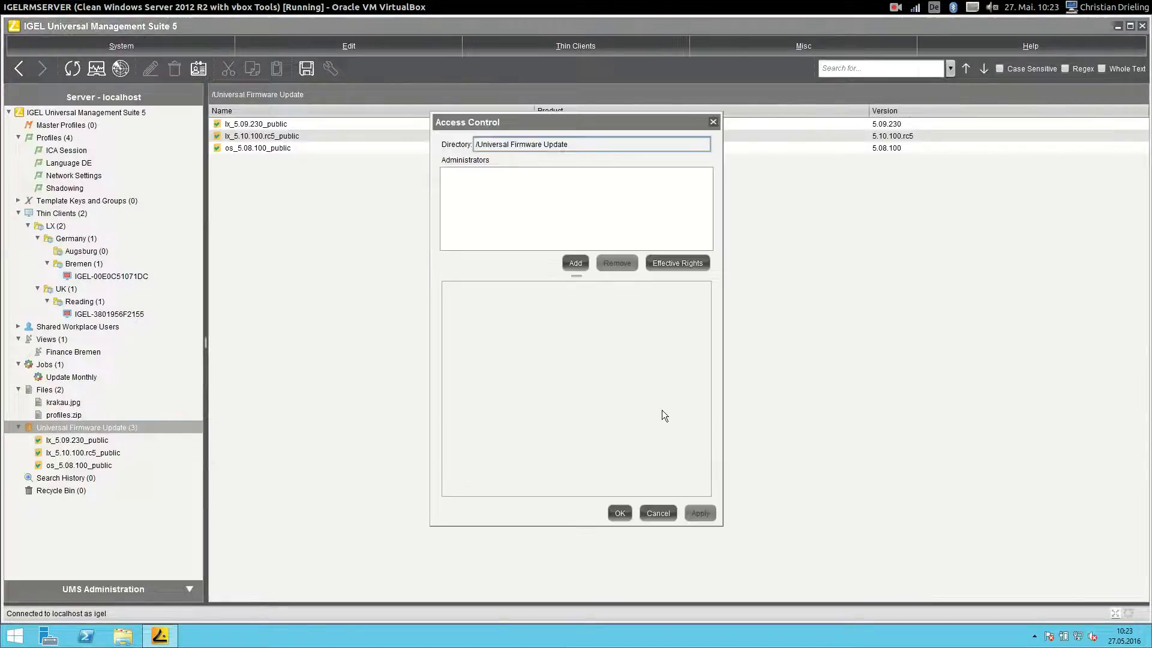
left_click(576, 262)
left_click(547, 270)
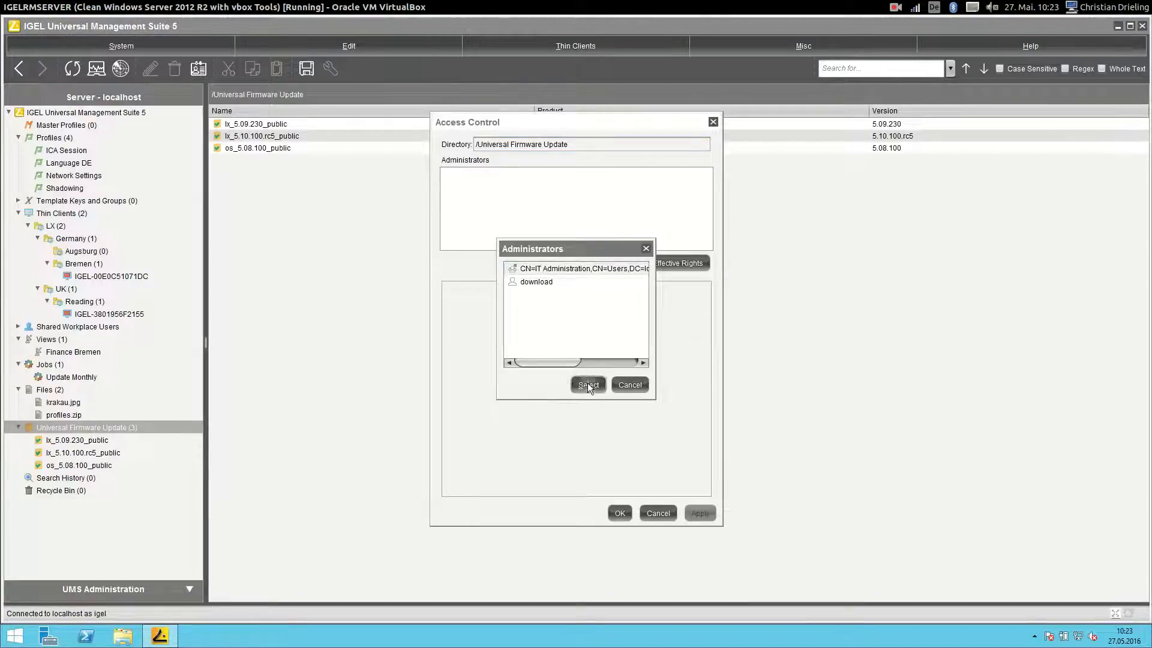
left_click(588, 383)
left_click(524, 325)
left_click(526, 332)
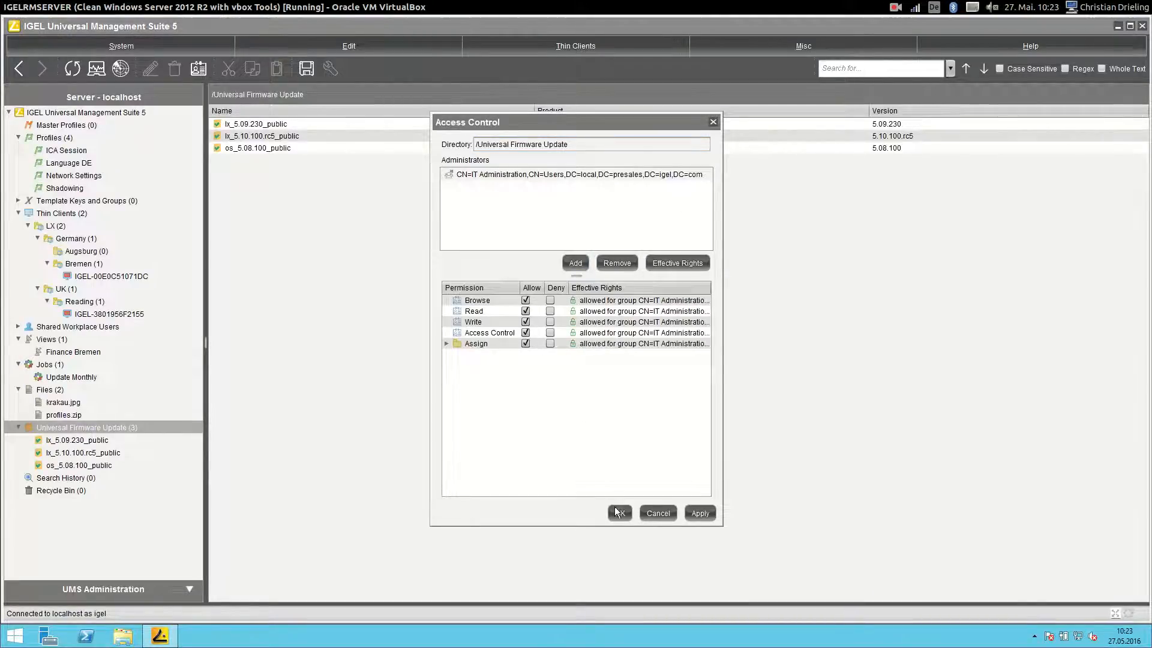
left_click(616, 510)
- Add IT Administration to the Files directory, allowing Write and Access Control
right_click(49, 391)
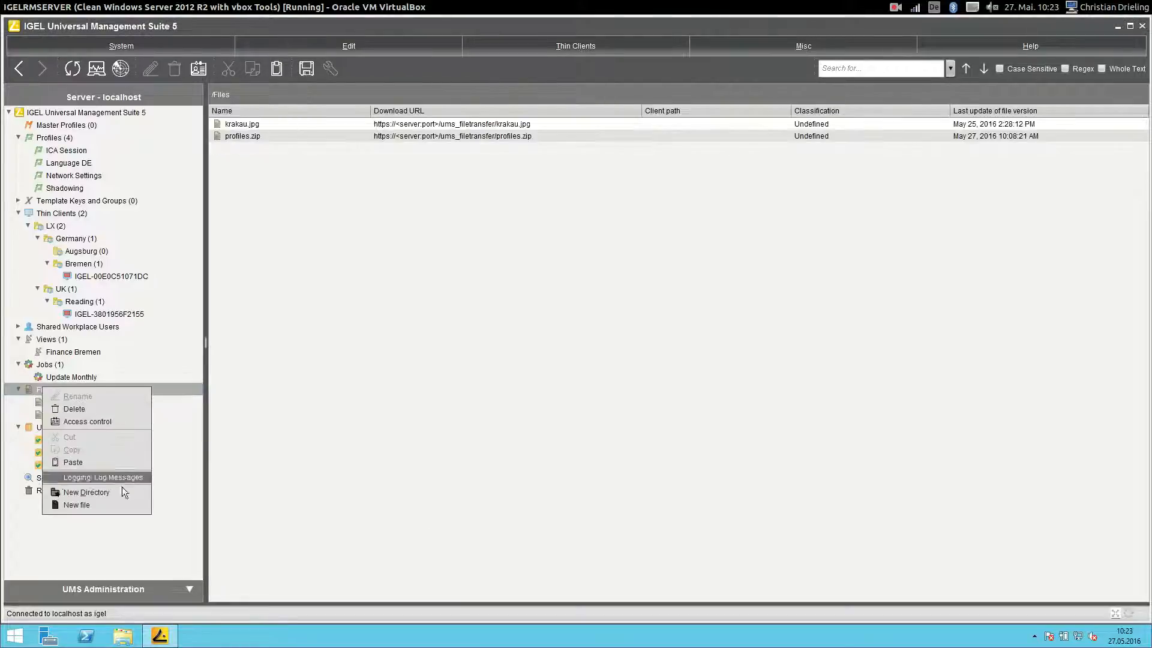
left_click(96, 416)
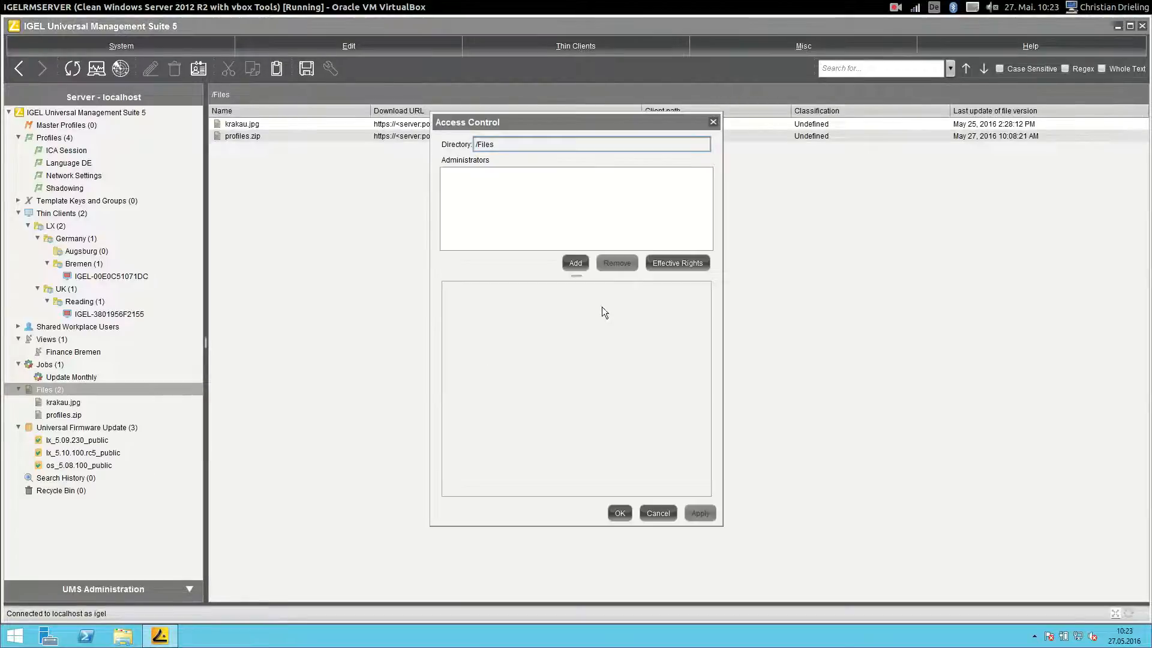
left_click(574, 263)
left_click(547, 270)
left_click(579, 382)
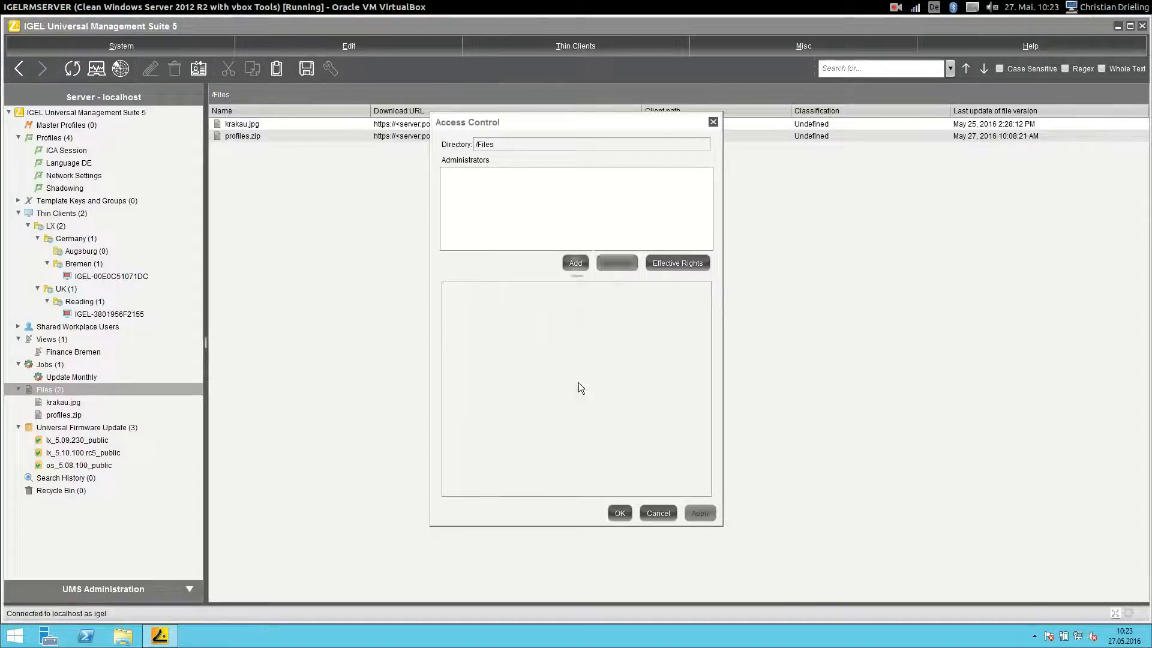
left_click(526, 322)
left_click(526, 333)
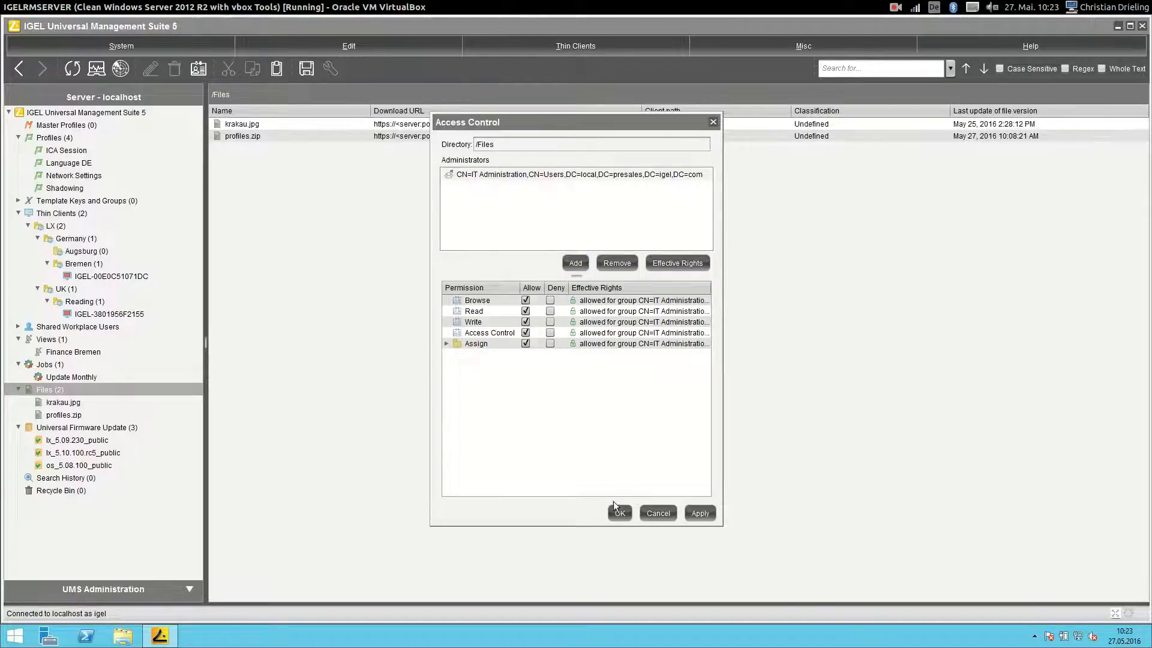
left_click(618, 511)
right_click(43, 362)
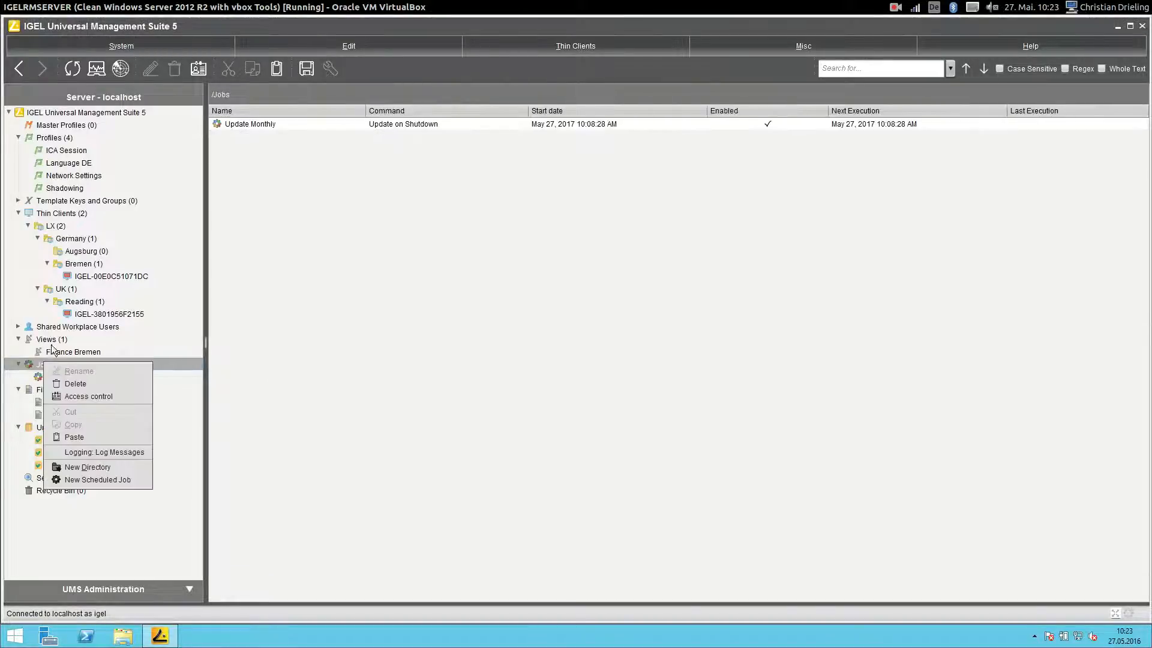
- Add IT Administration to the Jobs directory, allowing Write and Access Control
left_click(99, 396)
left_click(574, 262)
left_click(542, 271)
left_click(583, 382)
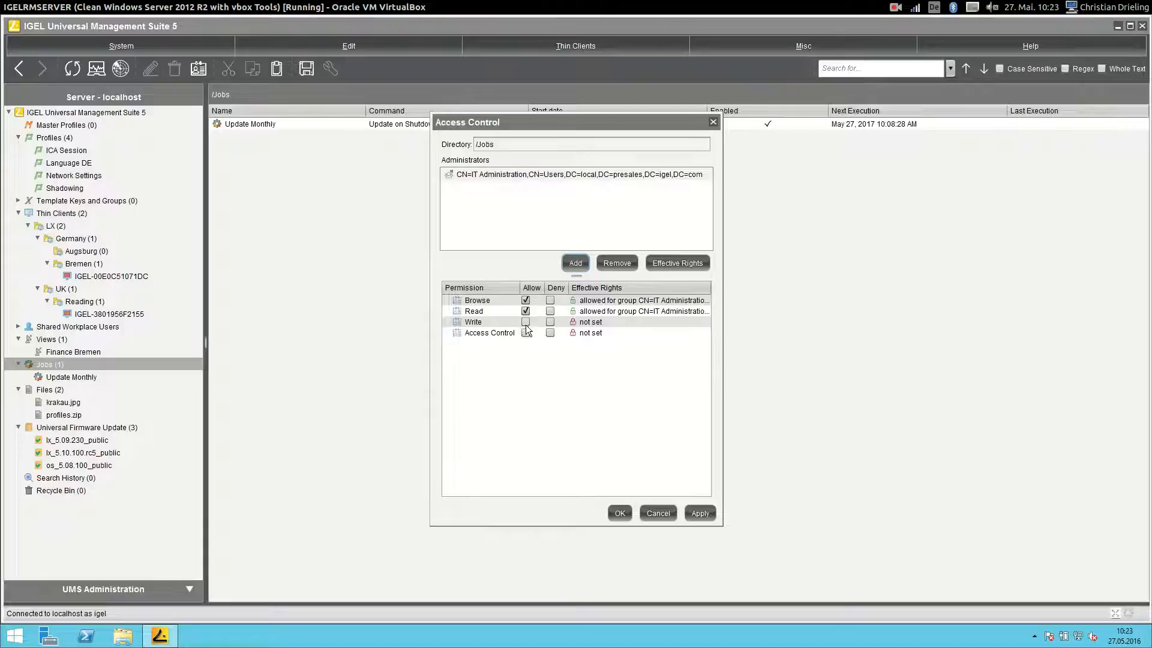
left_click(525, 321)
left_click(525, 332)
left_click(620, 511)
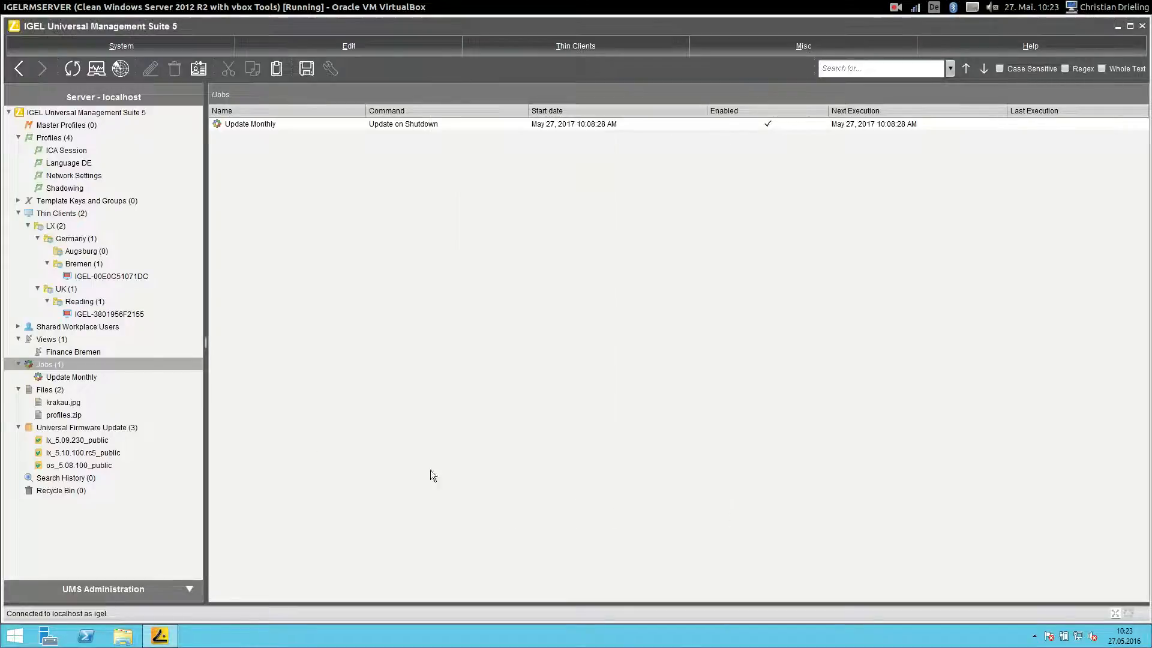
- Add IT Administration to the Views directory, allowing Write and Access Control
right_click(42, 338)
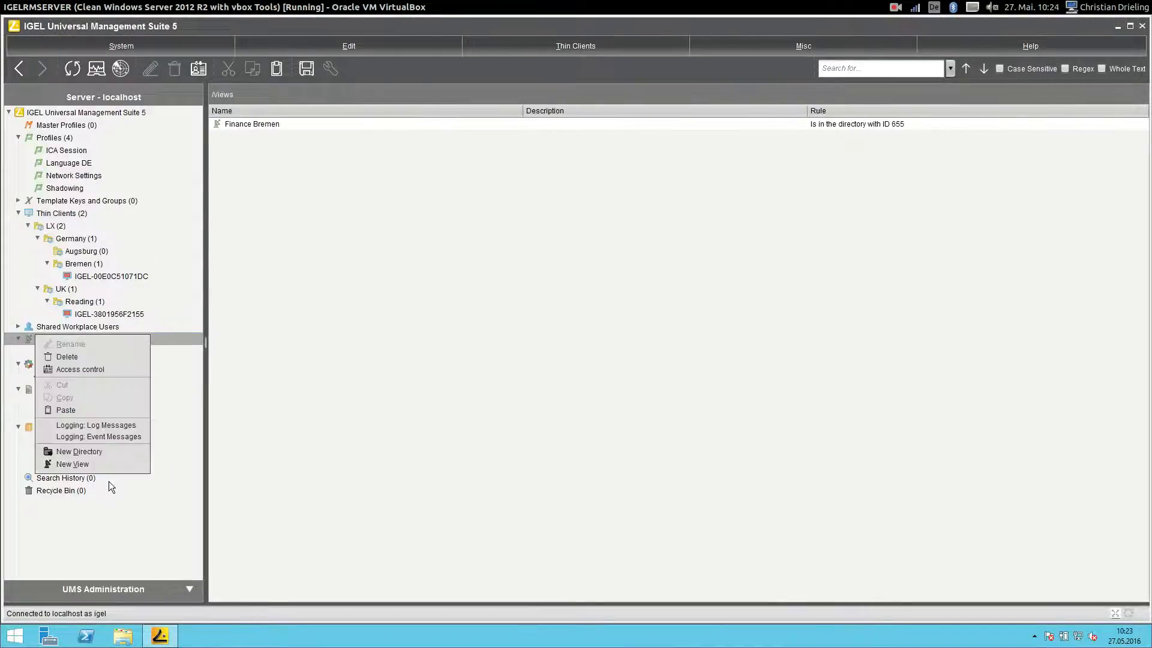
left_click(81, 369)
left_click(586, 263)
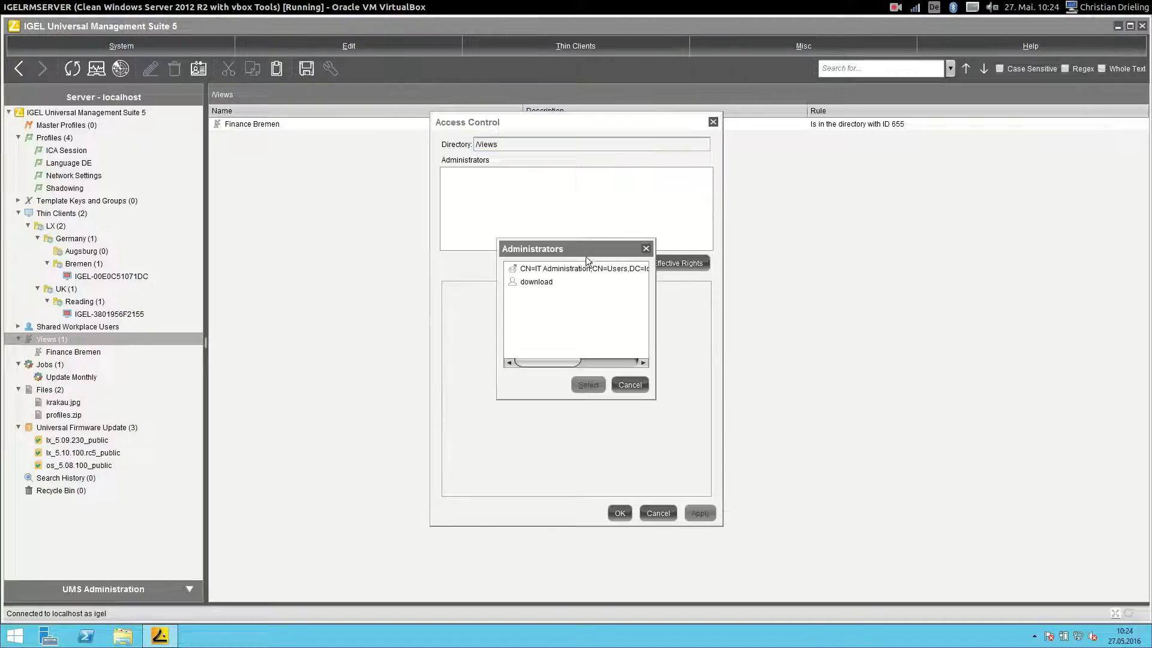
left_click(530, 268)
left_click(587, 384)
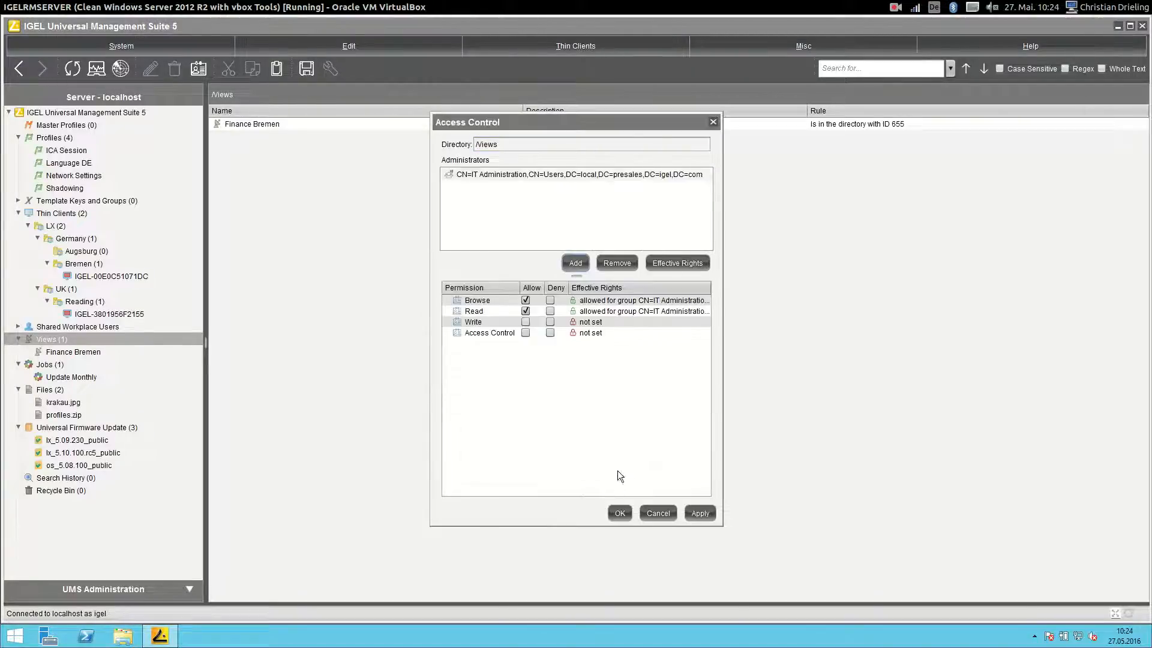
left_click(525, 322)
left_click(525, 332)
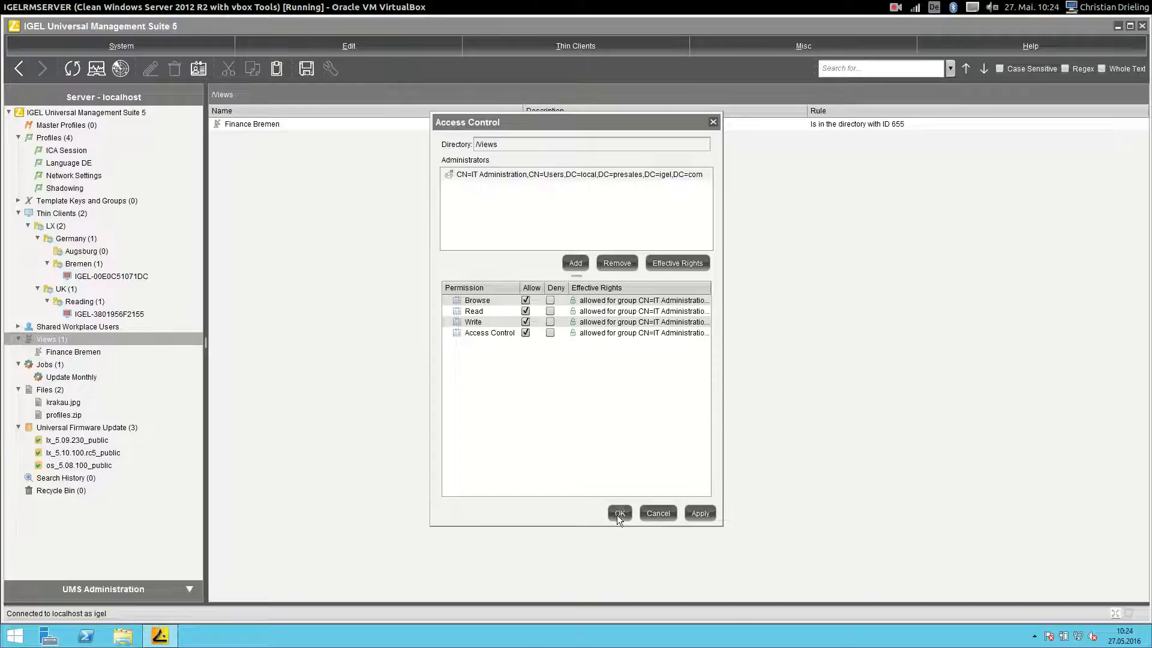
left_click(618, 513)
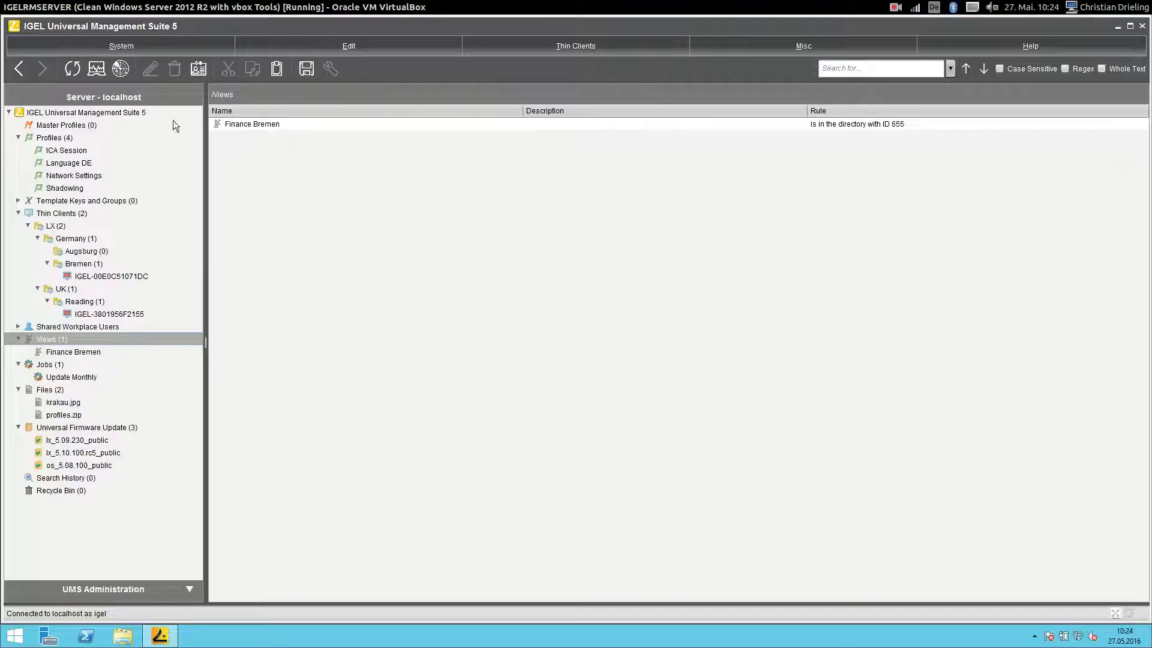
left_click(121, 54)
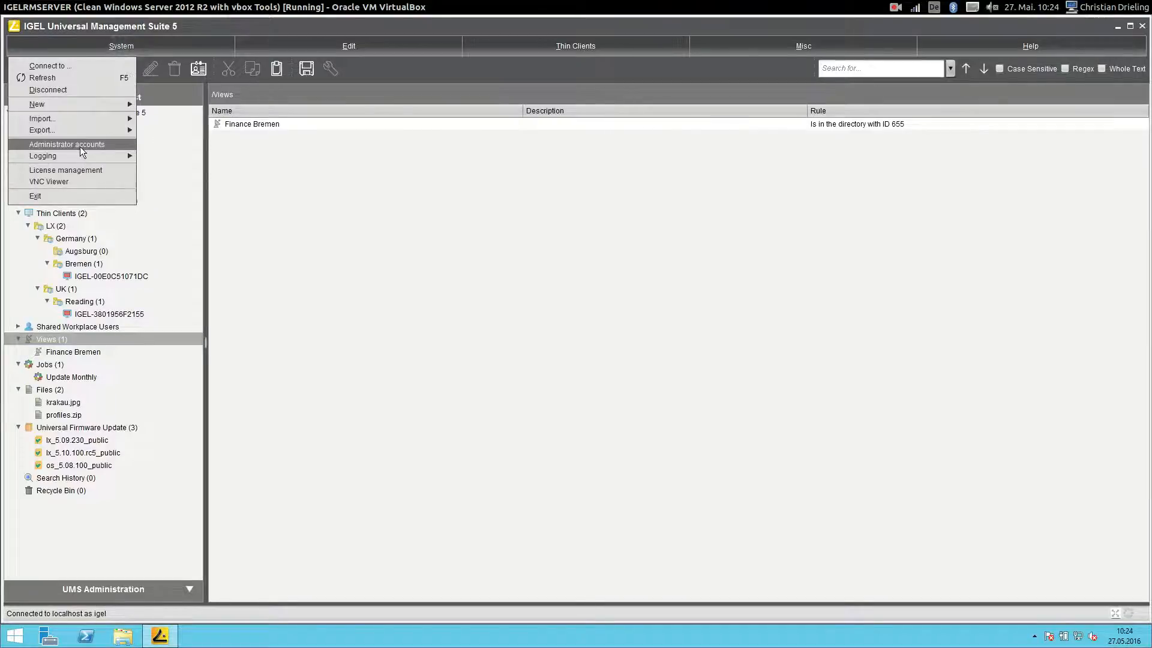
- Search AD accounts for 'It', import the IT Helpdesk group, and close Administrator accounts
left_click(81, 146)
left_click(547, 264)
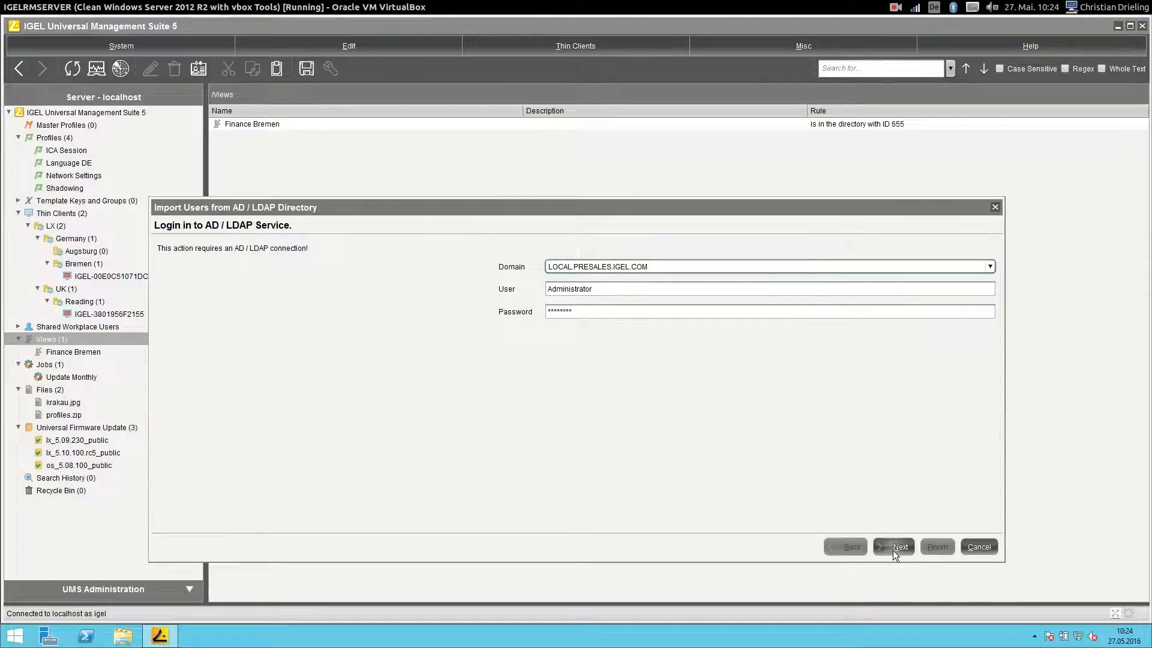
left_click(893, 548)
left_click(616, 264)
type("It")
key("Return")
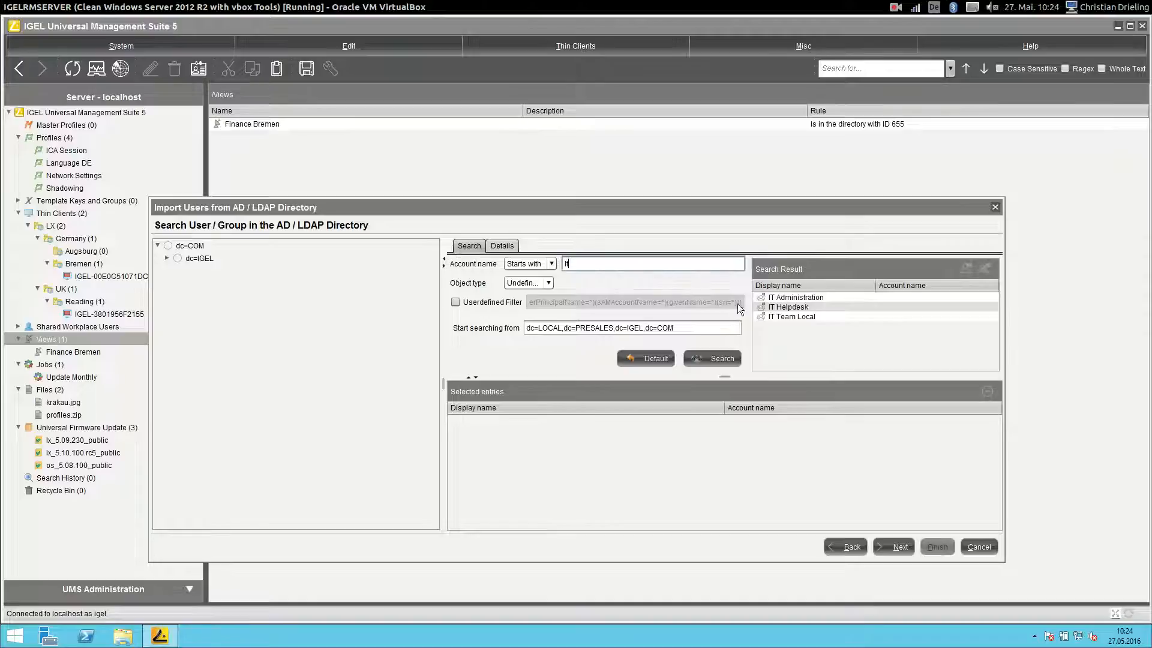
left_click(790, 307)
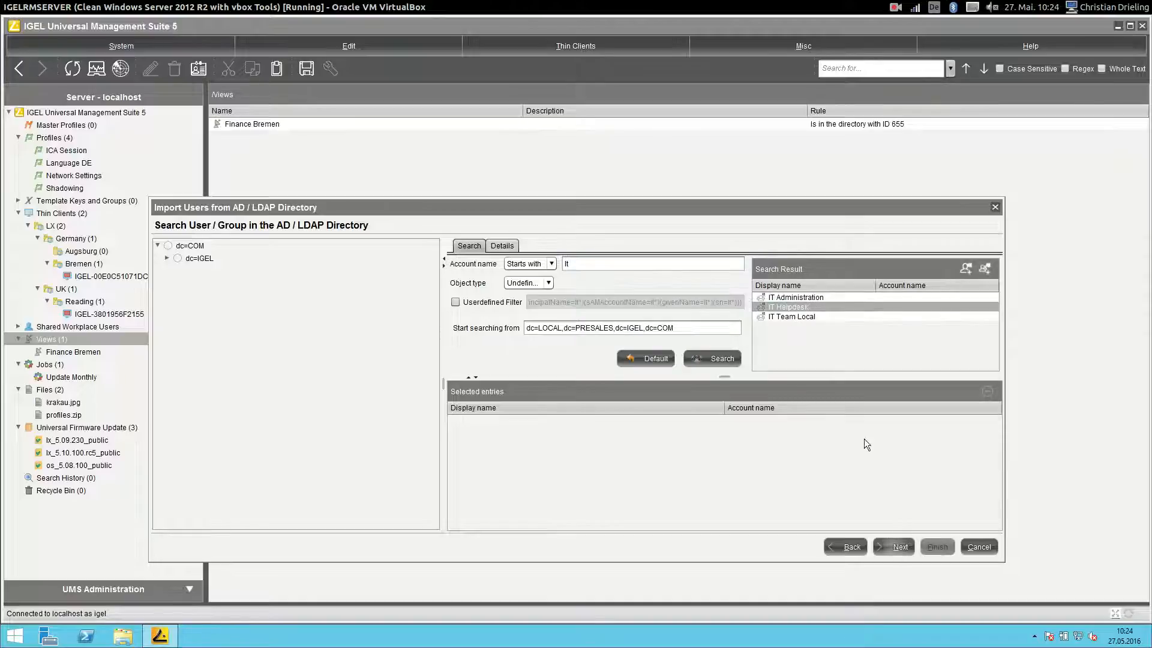
double_click(783, 307)
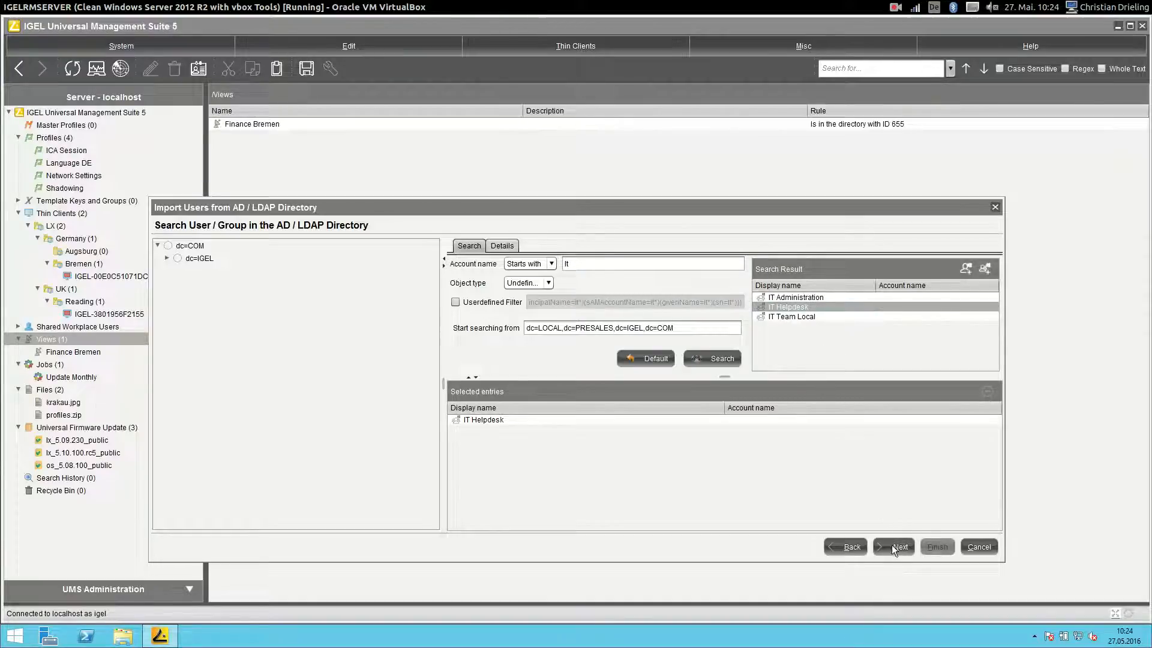
left_click(894, 546)
left_click(601, 406)
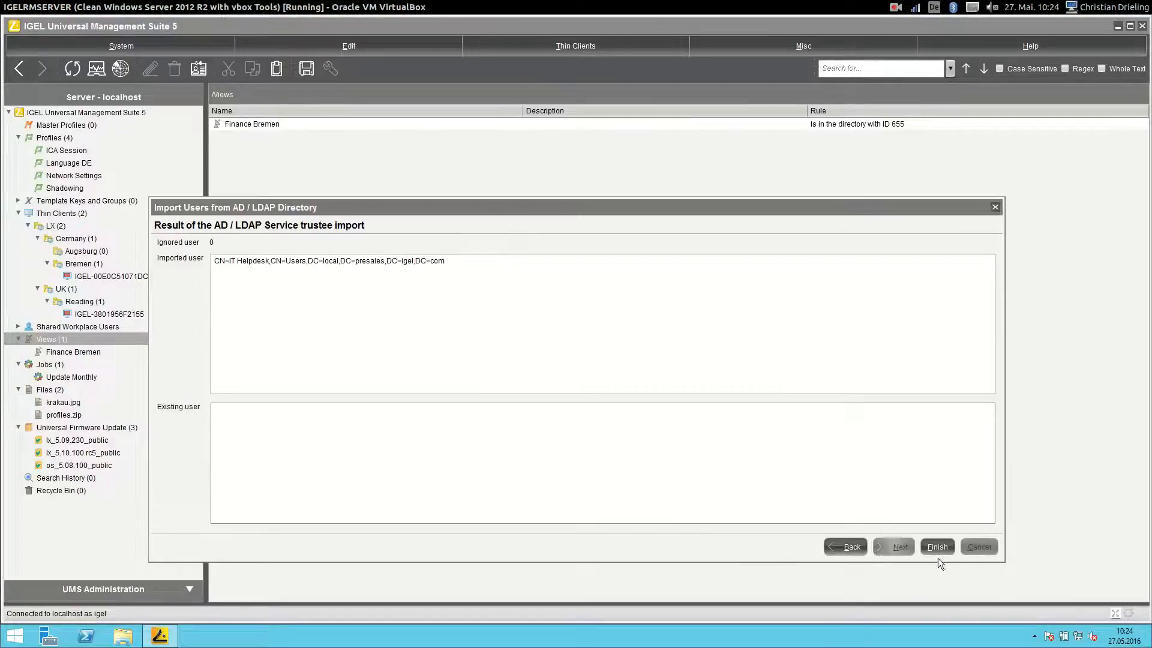
left_click(935, 547)
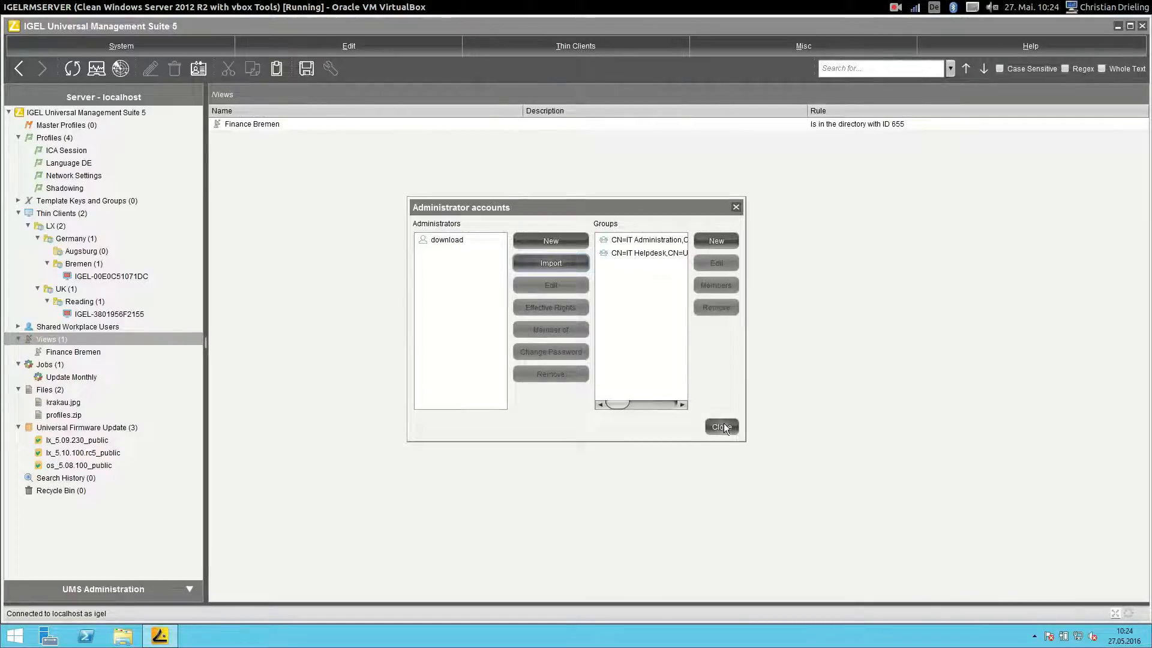
left_click(723, 423)
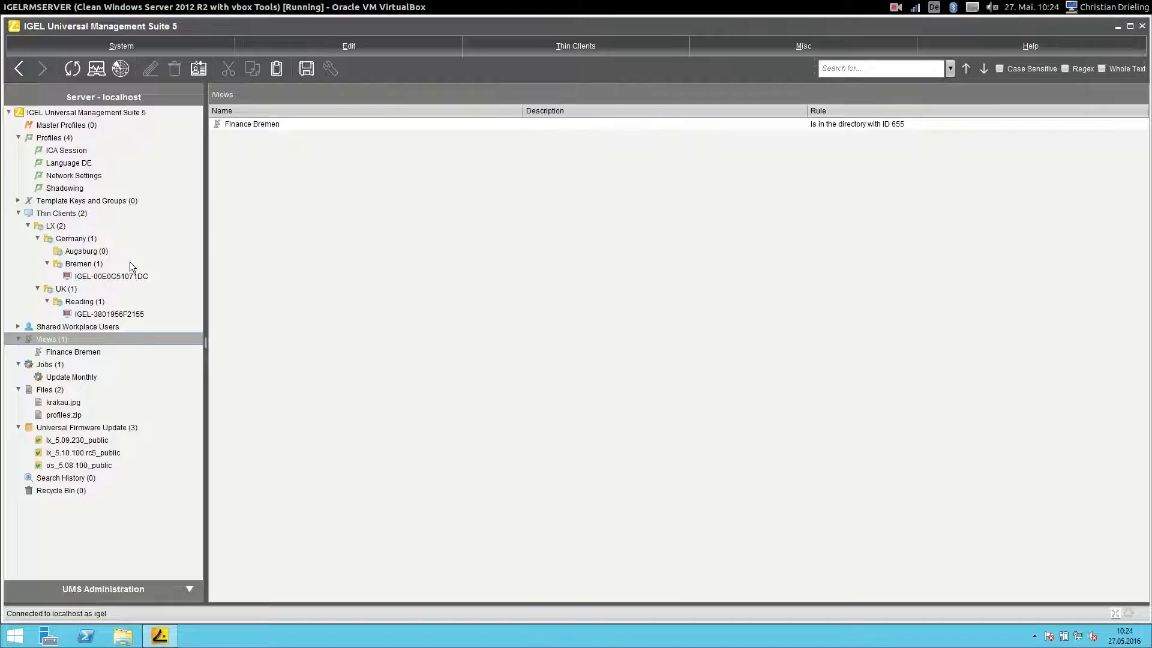
- Add IT Helpdesk to Thin Clients access, allowing Shadow, Send Message, Reboot and Wake up
right_click(49, 215)
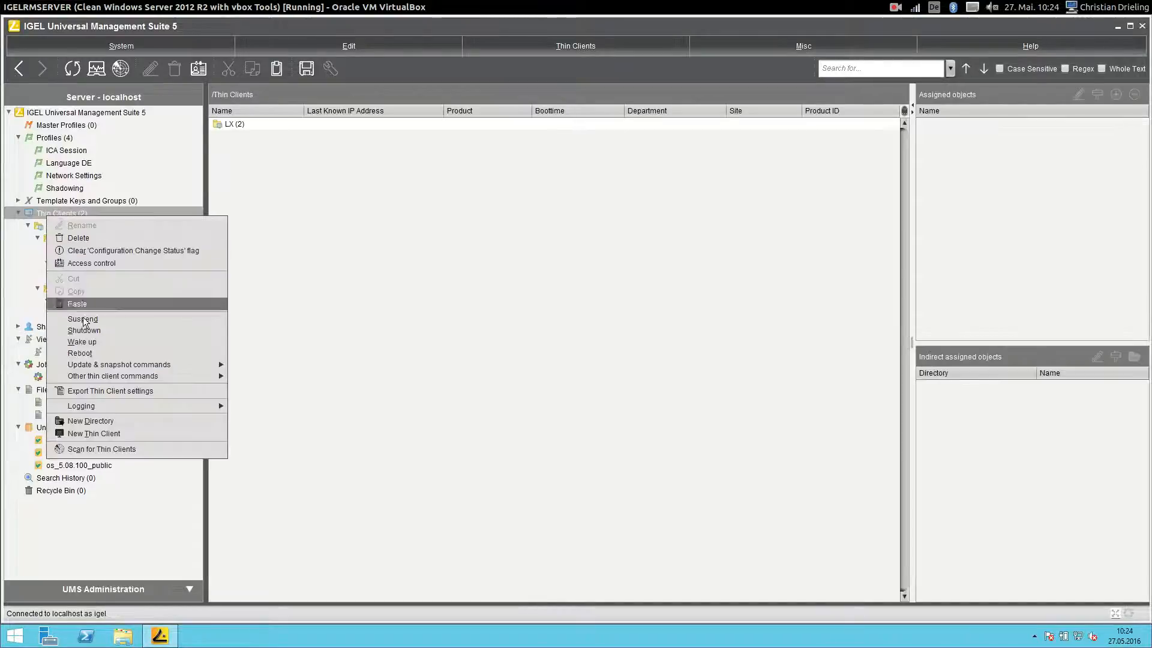
left_click(99, 263)
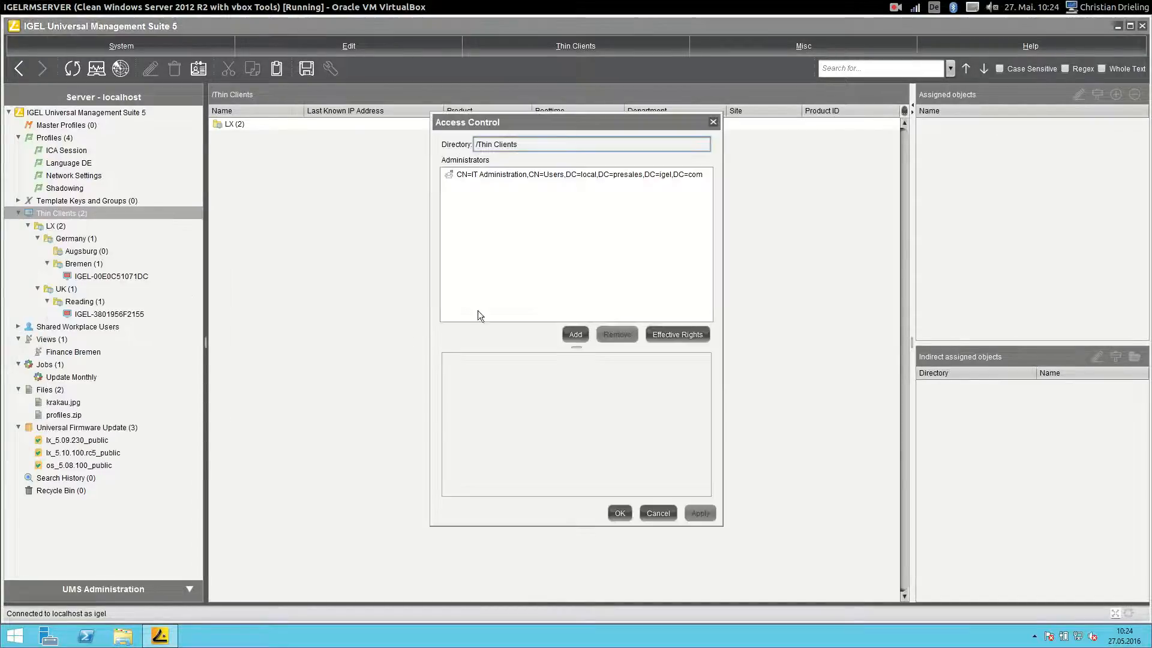
left_click(575, 334)
left_click(552, 269)
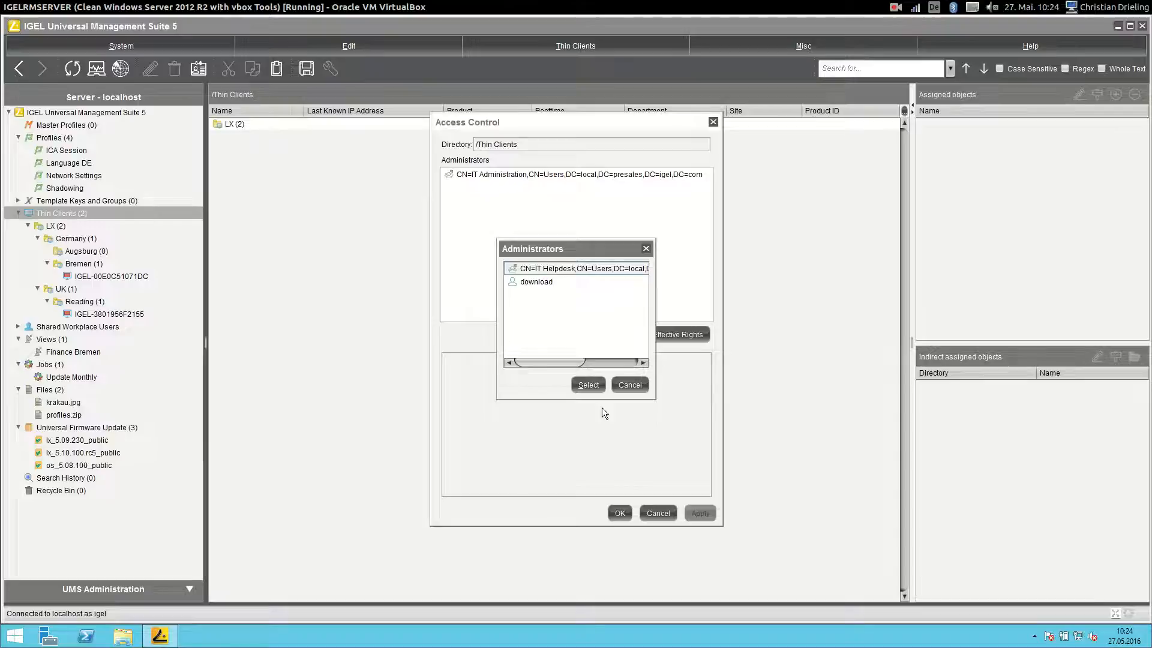
left_click(588, 385)
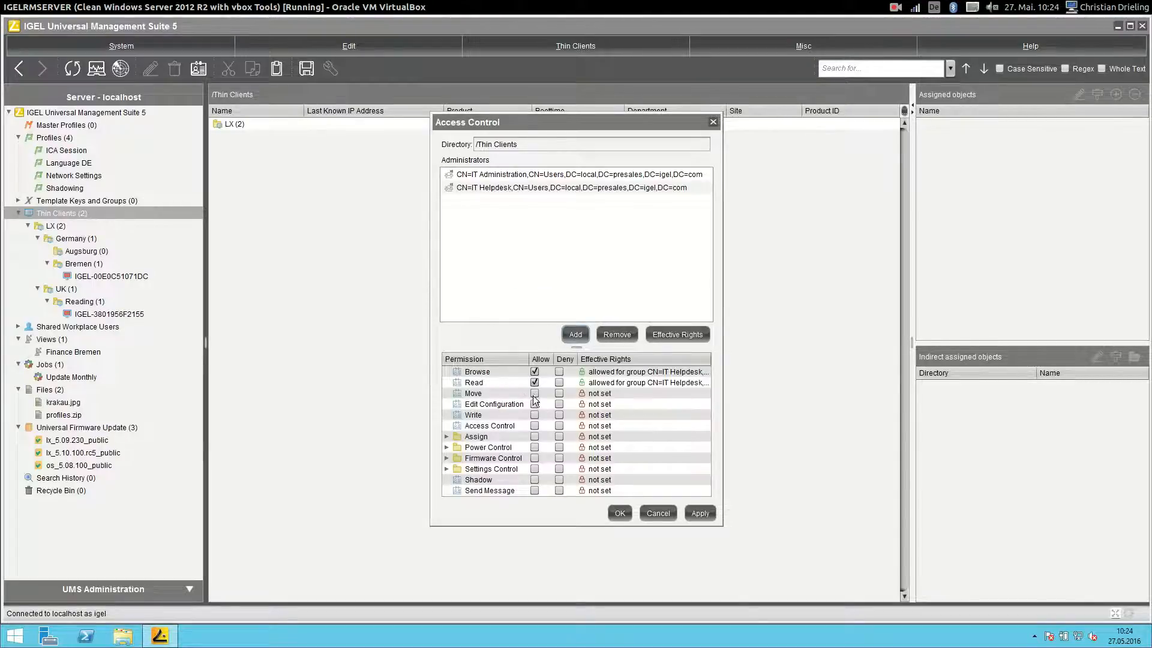
left_click(534, 479)
left_click(533, 490)
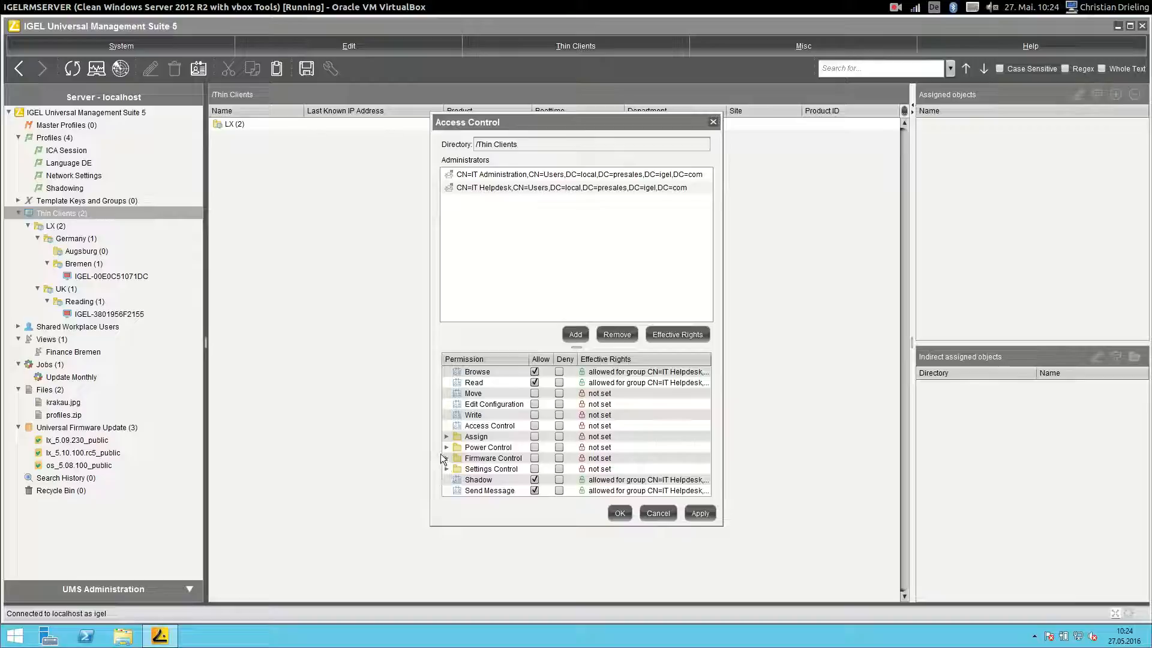
left_click(446, 447)
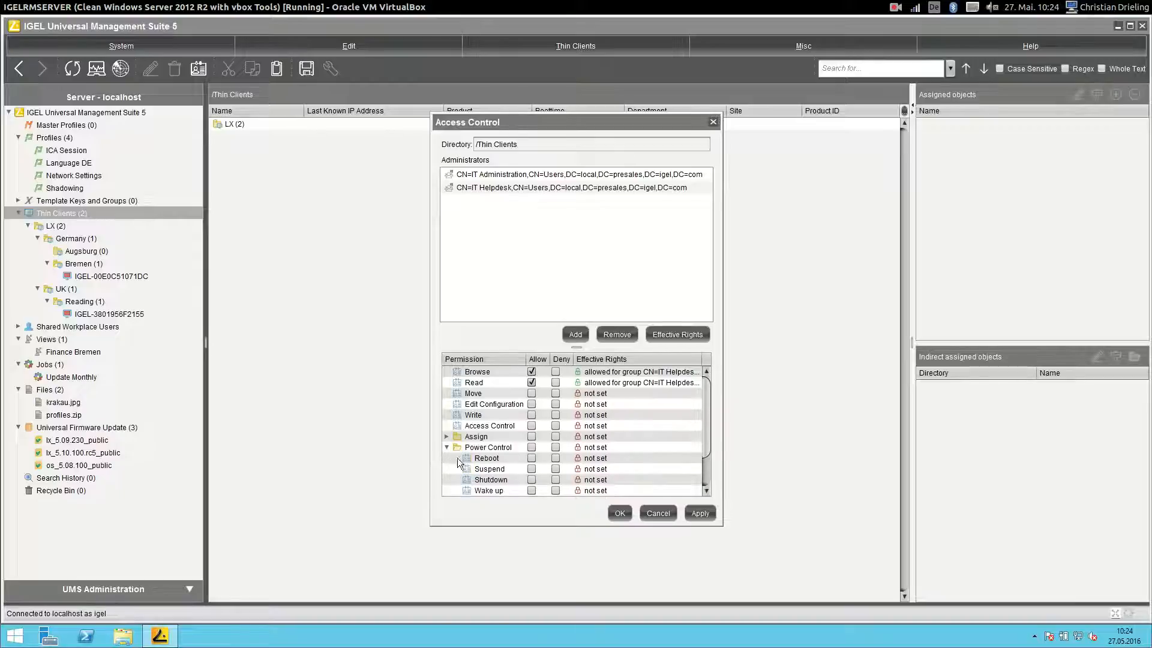
left_click(531, 458)
left_click(531, 490)
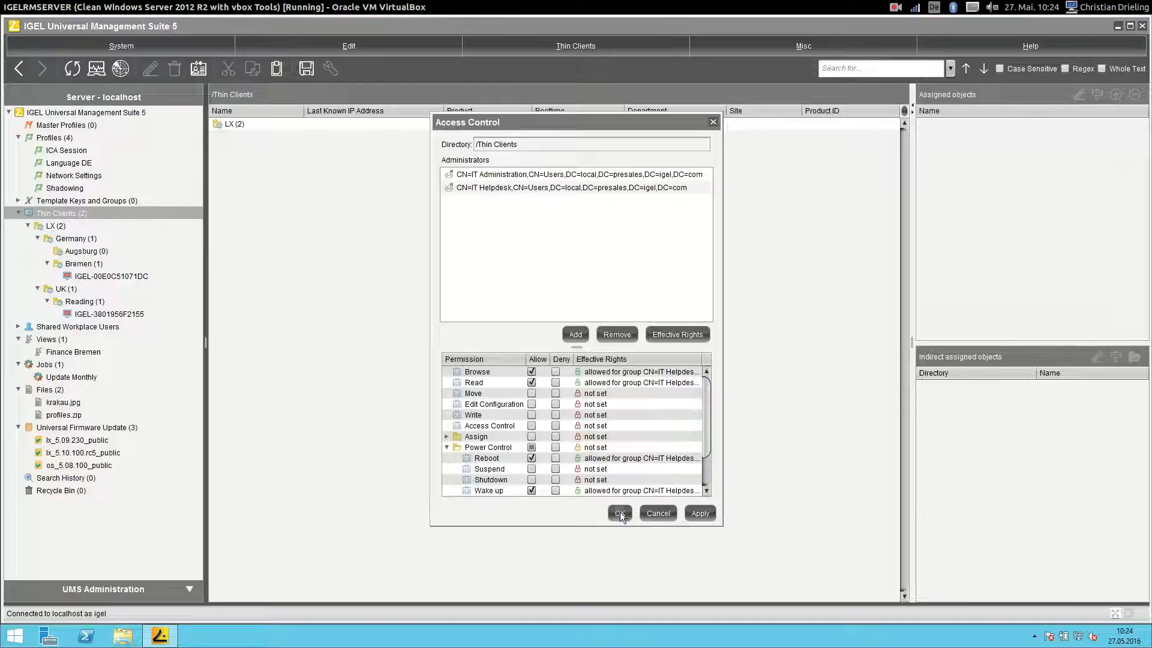
left_click(620, 513)
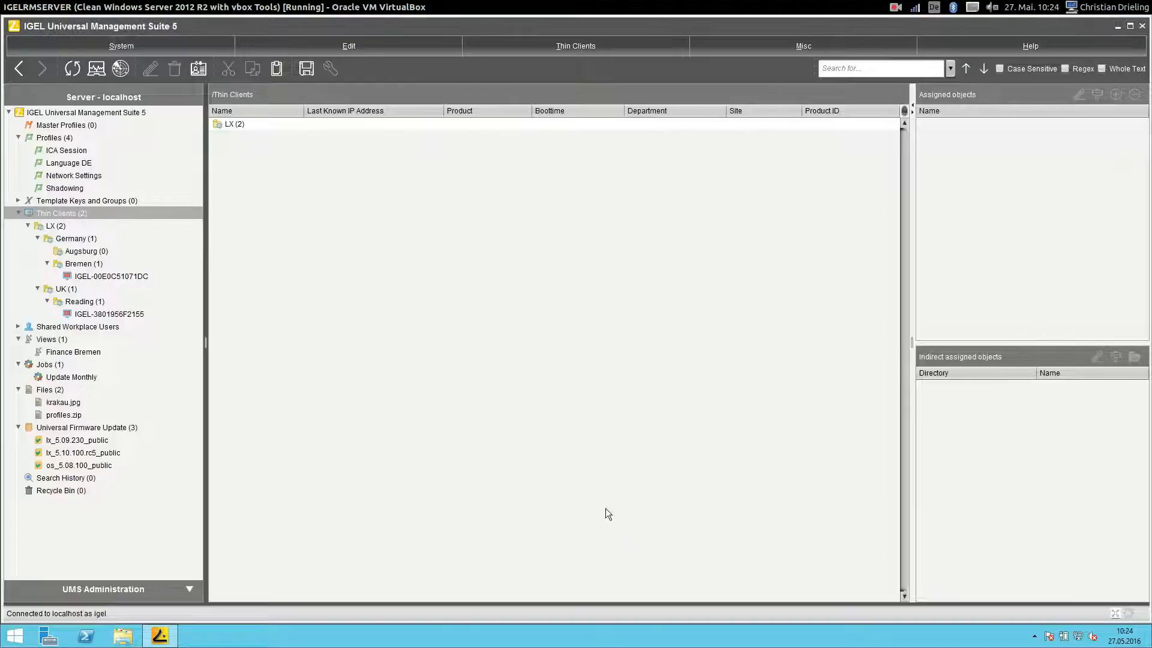
- Open Administrator accounts, start an AD import, and search accounts for 'IT'
left_click(124, 45)
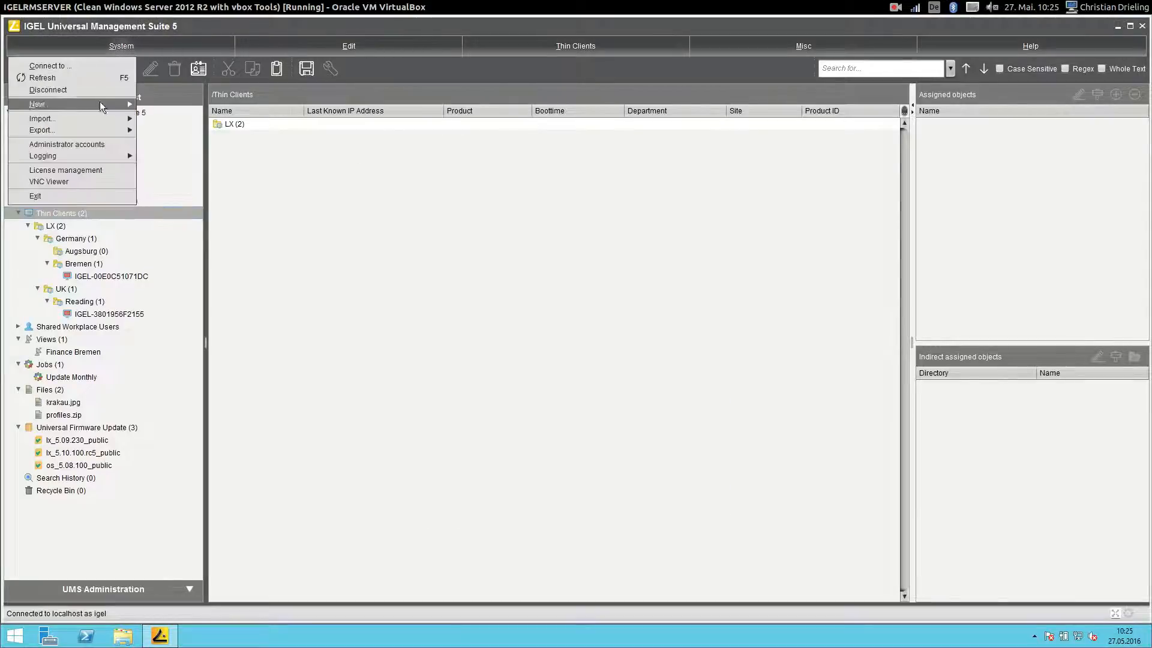
left_click(75, 144)
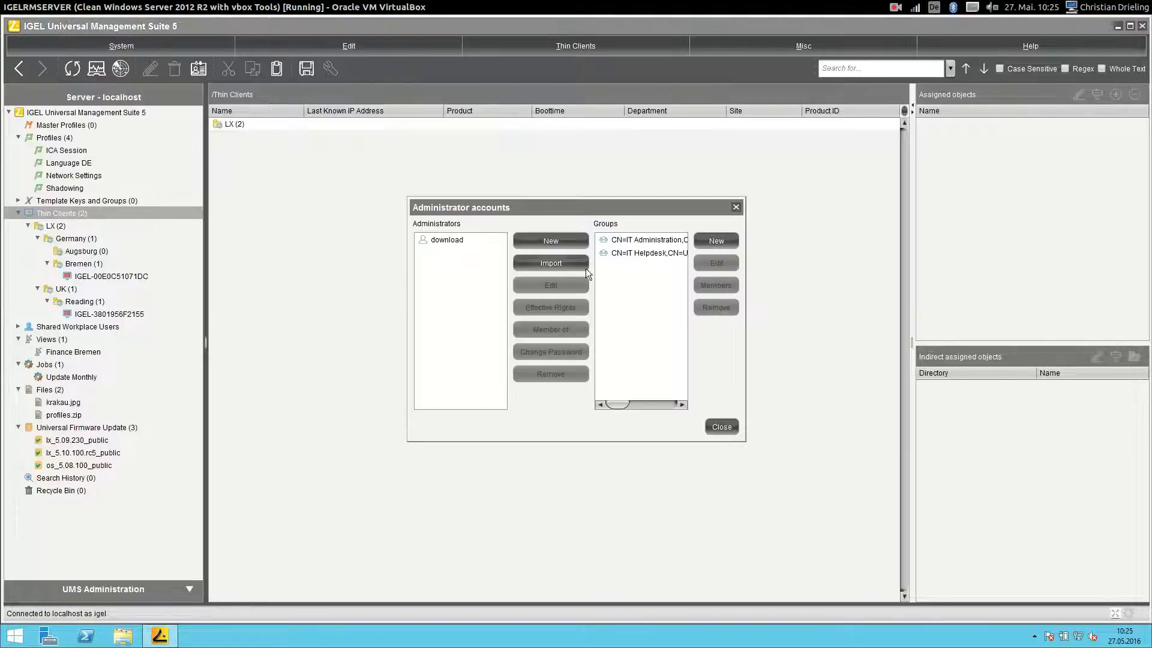
left_click(548, 262)
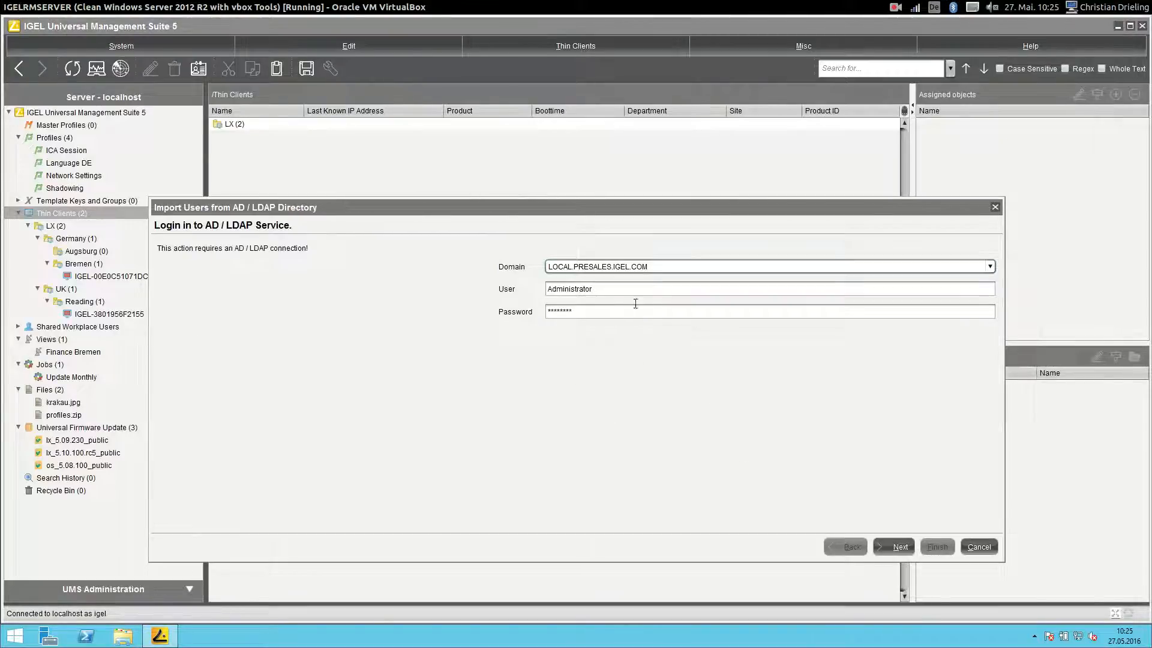
left_click(899, 545)
left_click(653, 262)
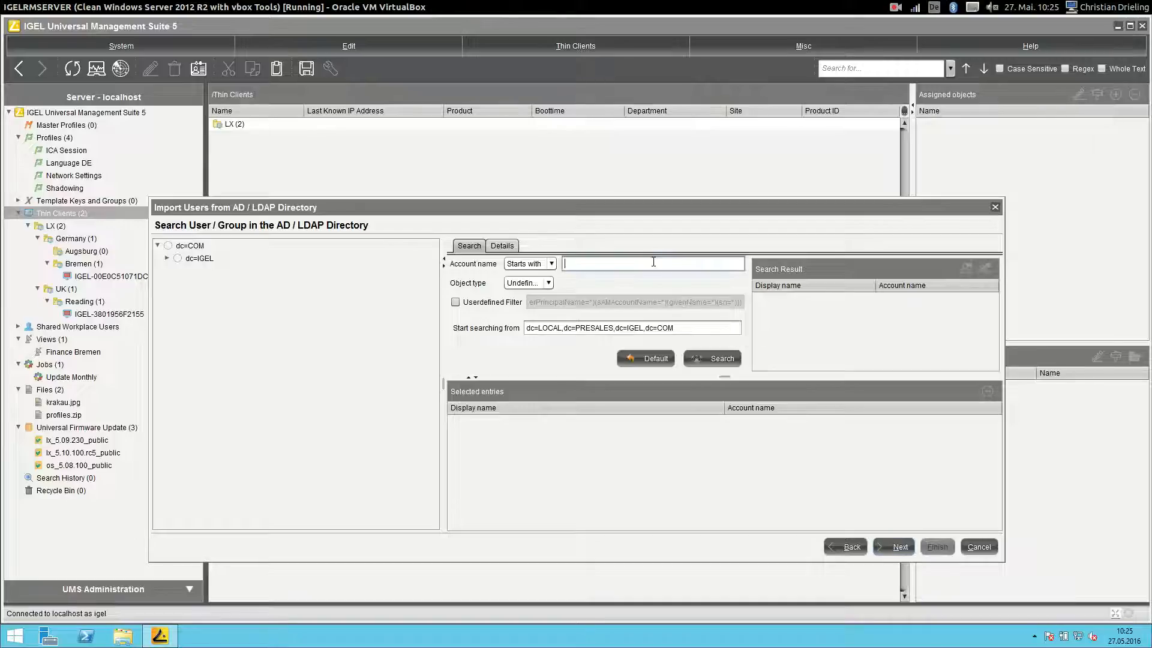
type("IT")
key("Return")
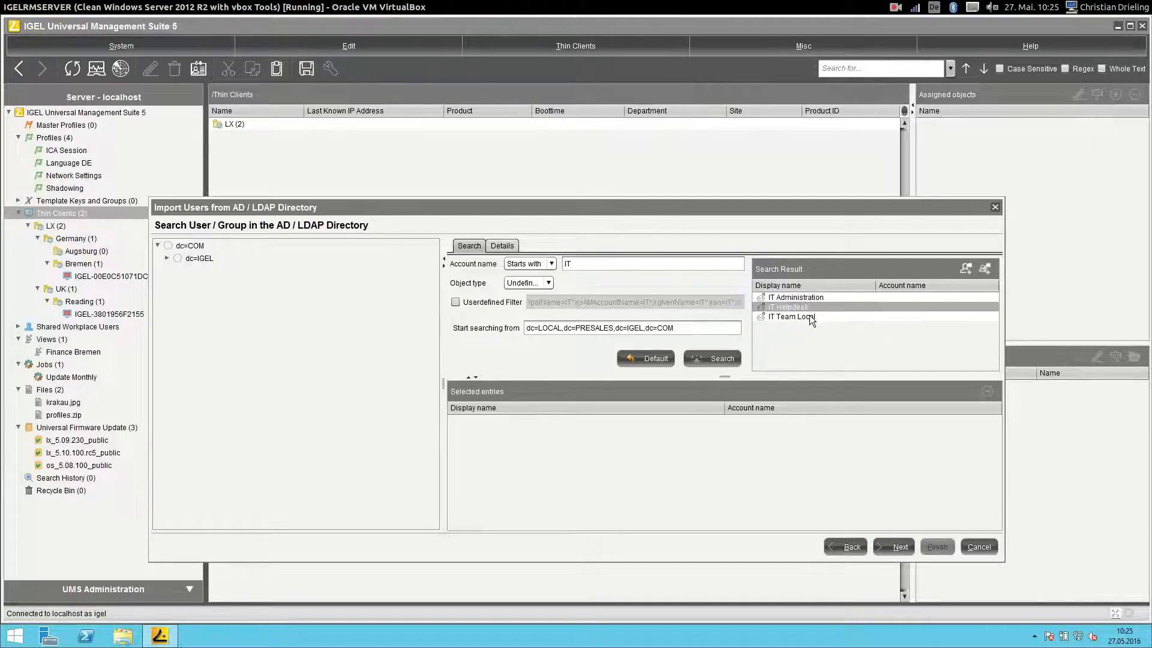
- Import the IT Team Local group, close the accounts list, and select the Bremen folder
left_click(809, 315)
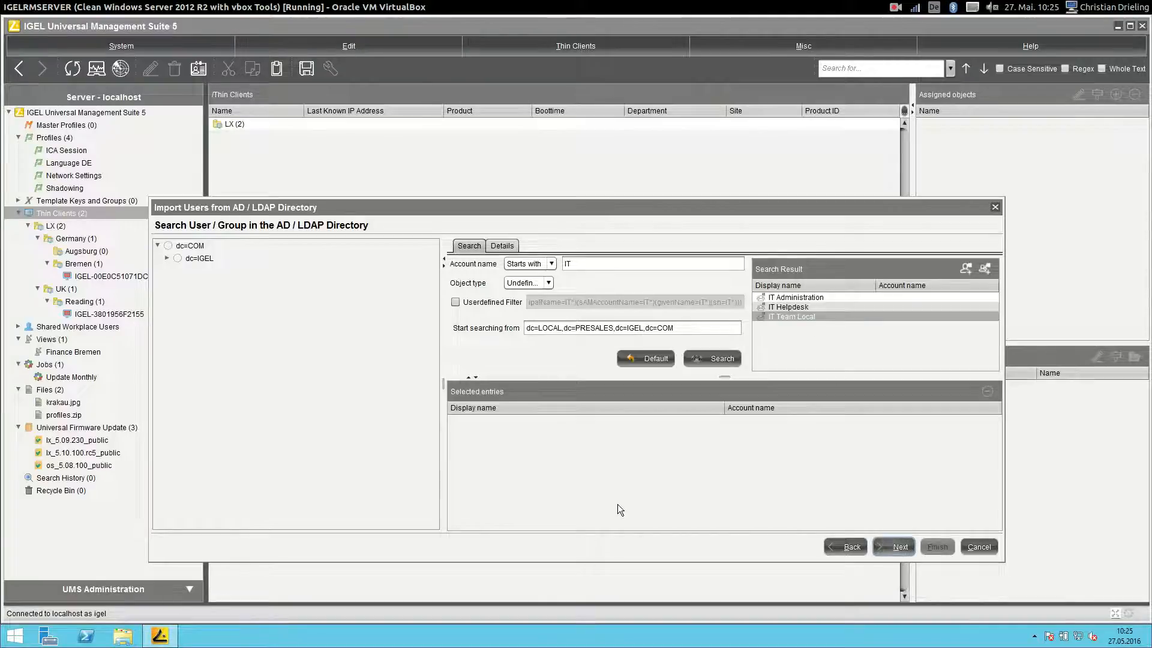
double_click(786, 314)
left_click(900, 547)
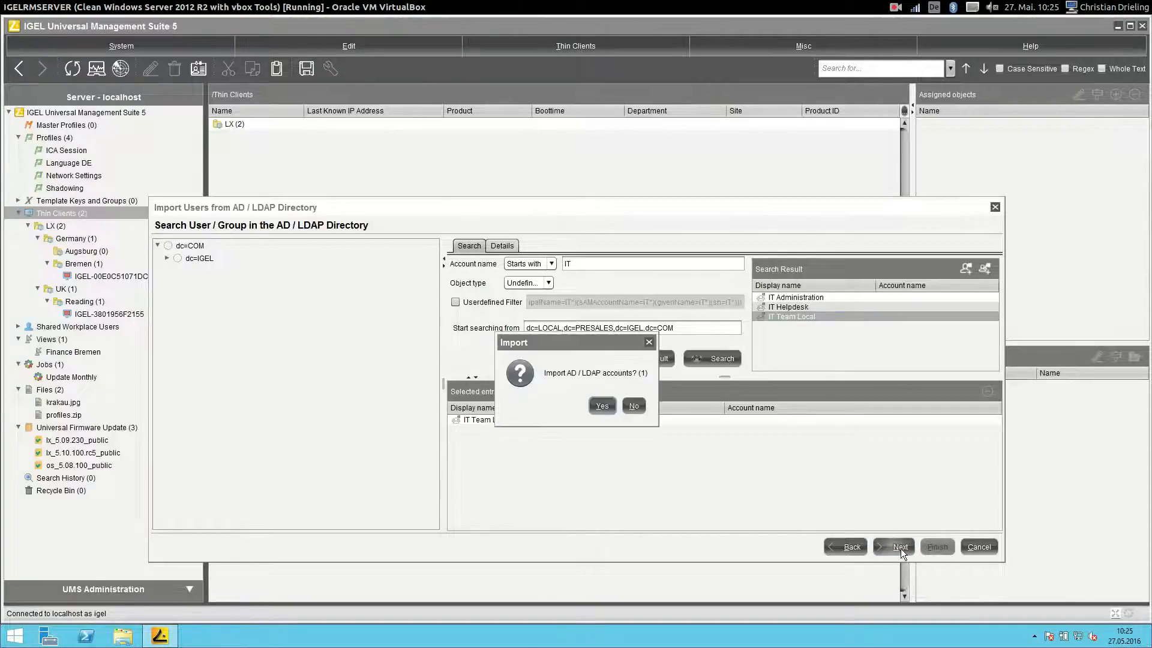
left_click(601, 405)
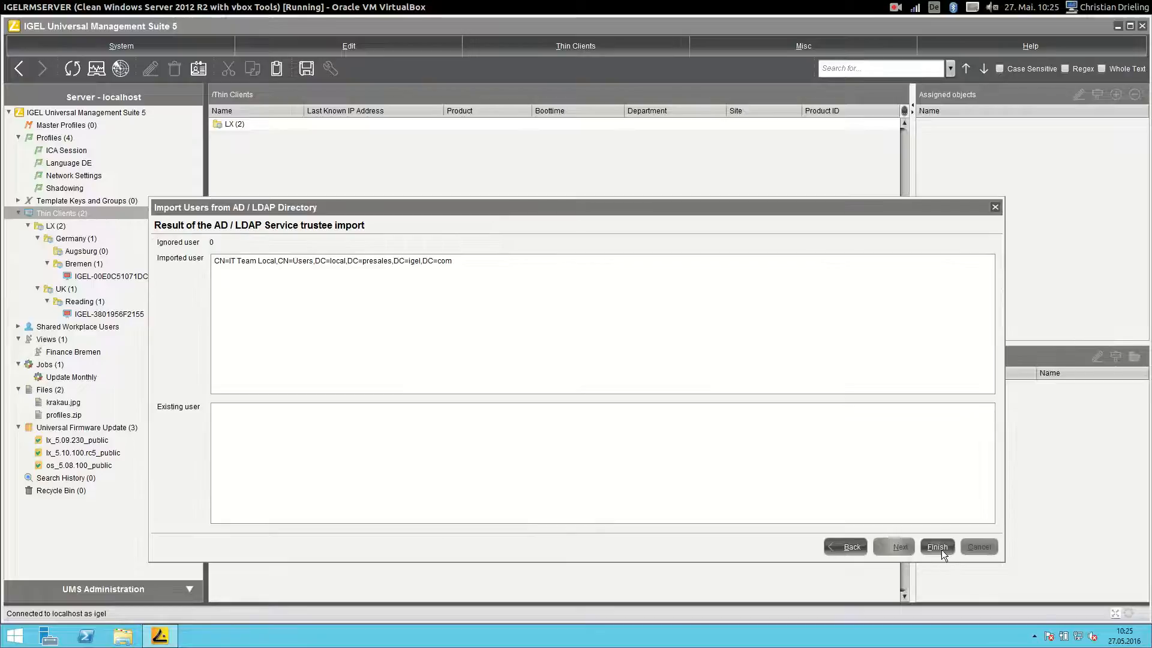
left_click(940, 549)
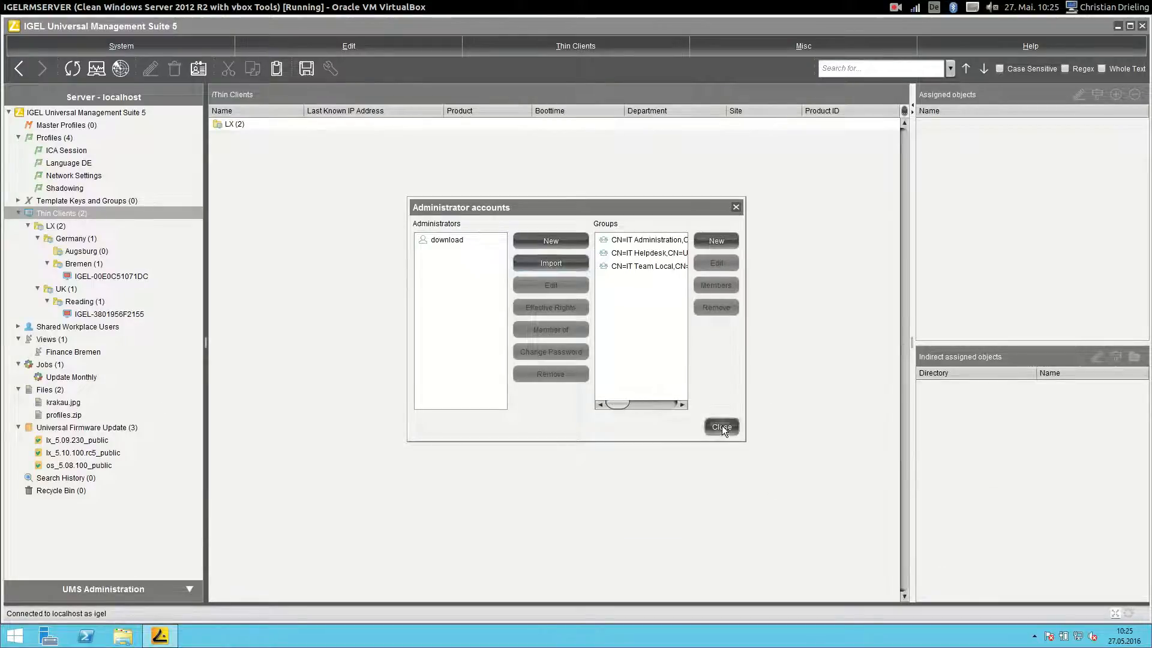
left_click(721, 425)
left_click(78, 265)
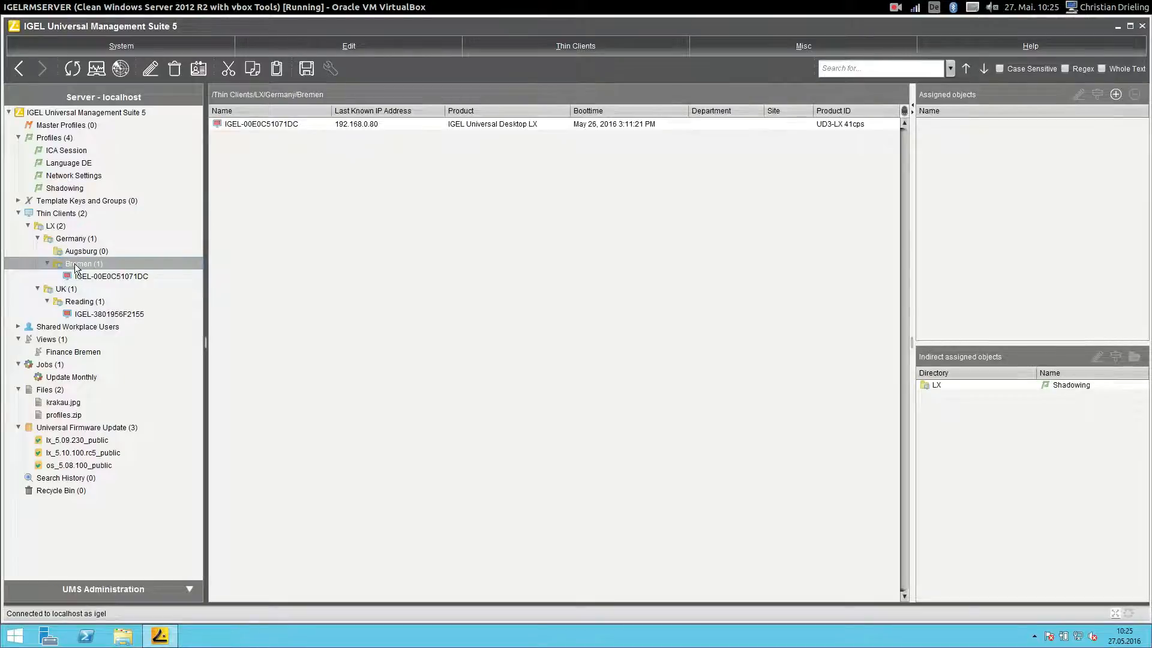
- Add IT Team Local to Bremen's access control with every permission allowed, then minimize the console
right_click(75, 265)
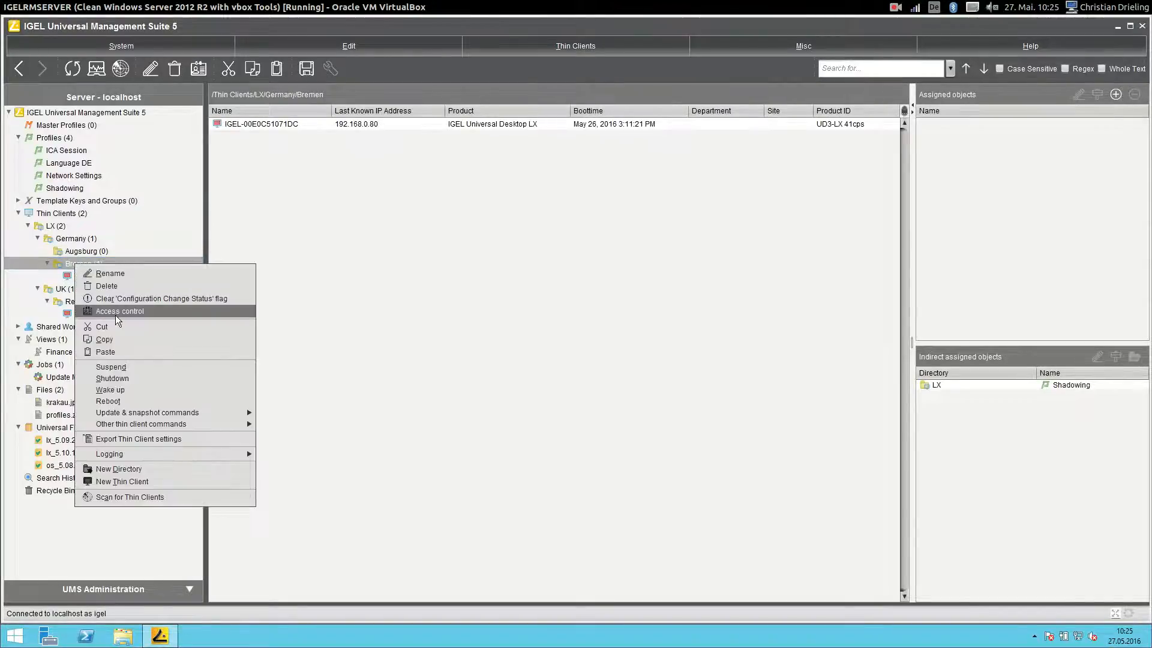
left_click(115, 315)
left_click(575, 334)
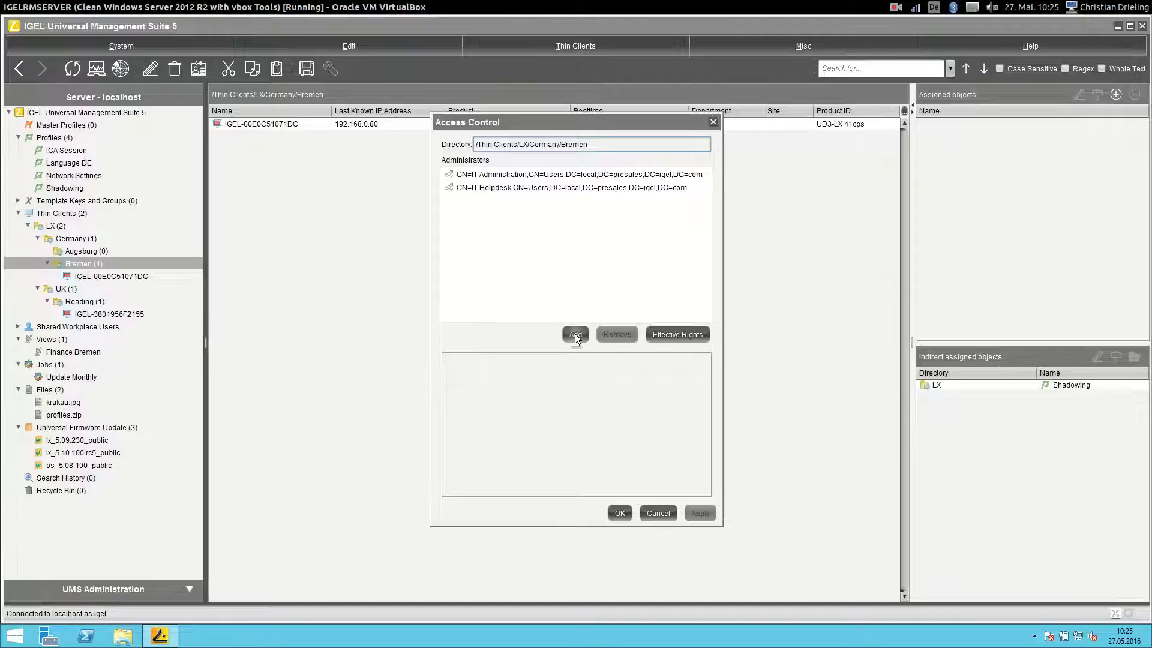
left_click(543, 267)
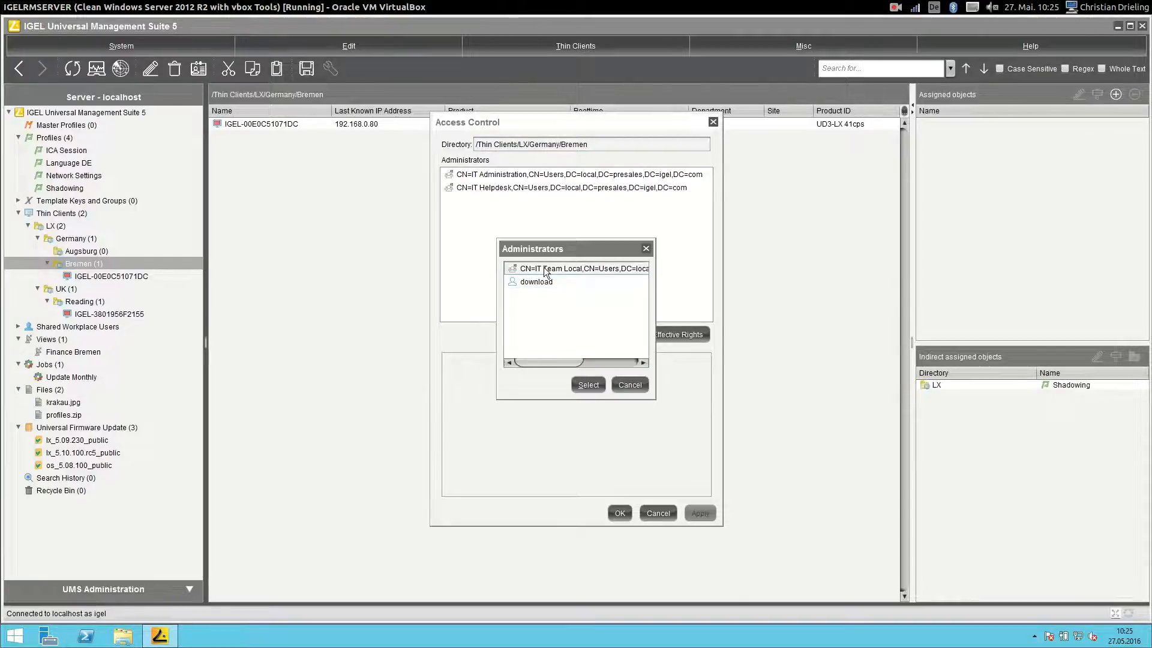
left_click(586, 384)
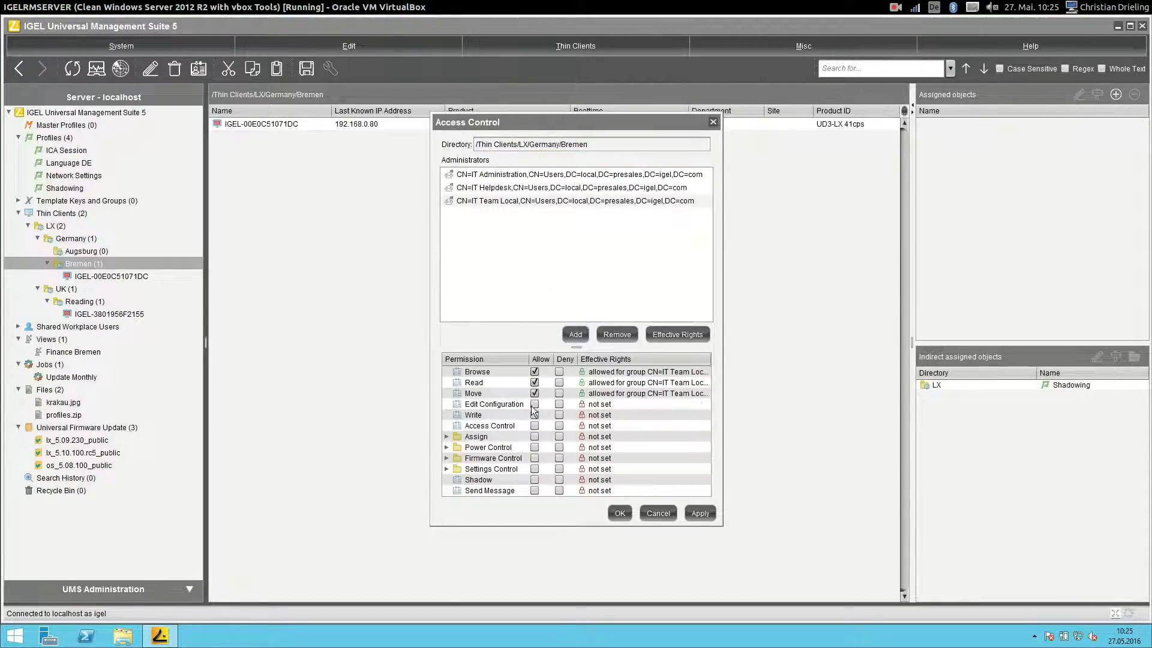
left_click(534, 426)
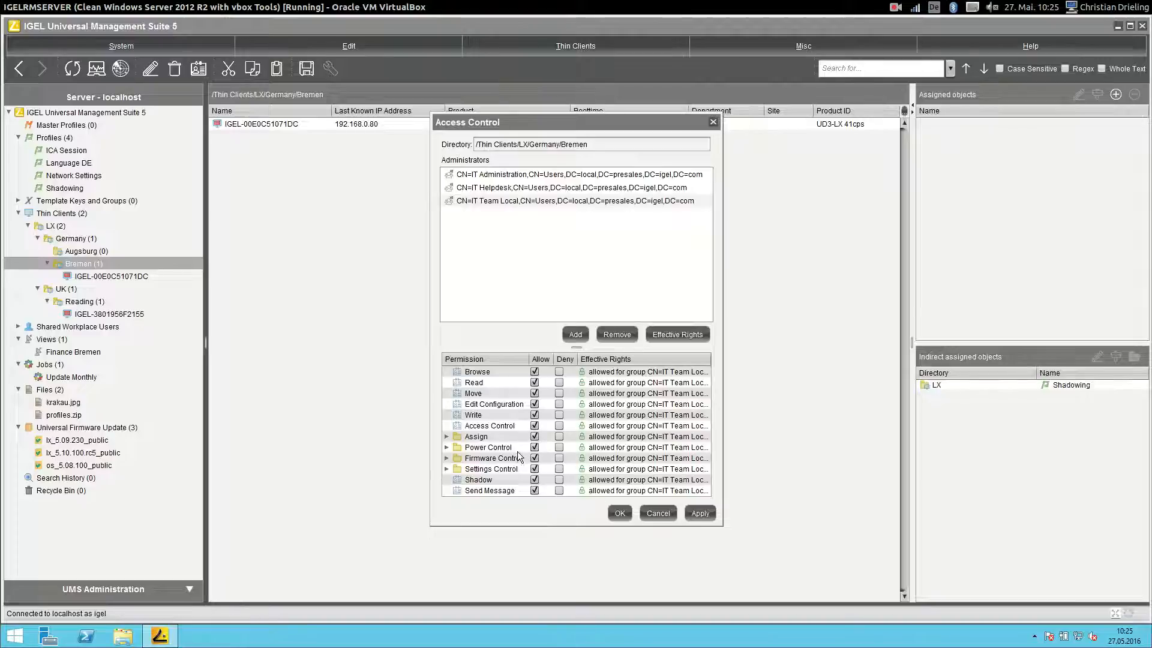
left_click(619, 514)
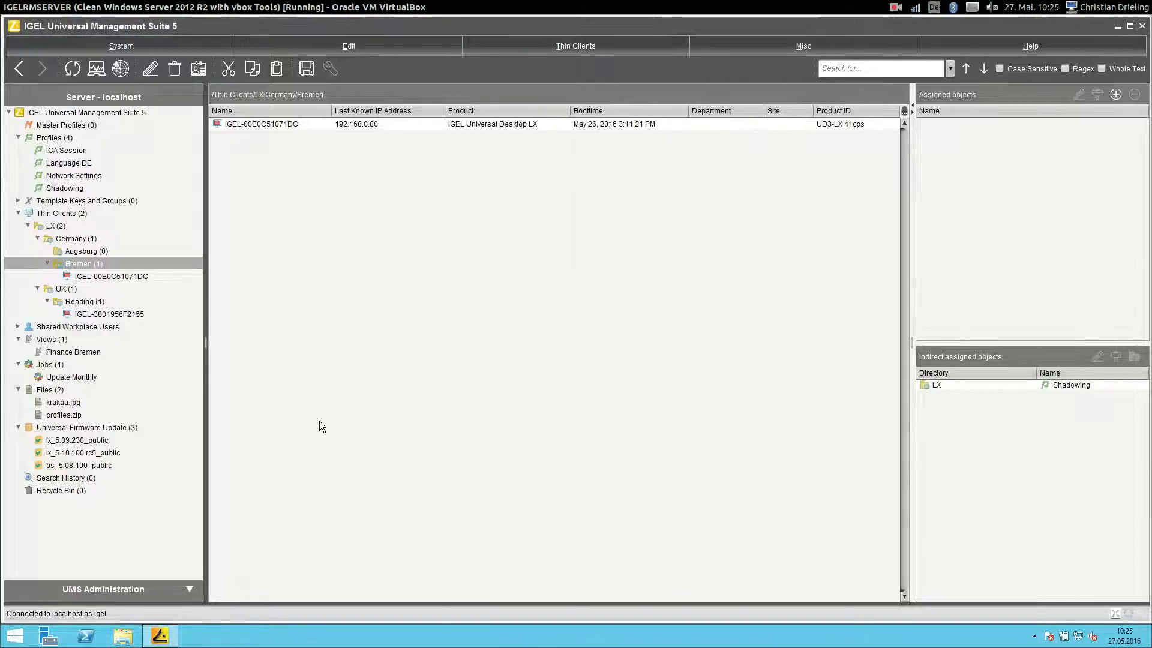
left_click(1117, 27)
- Start a new console session and log in as the first AD test user, retrying after the login error
left_click(37, 98)
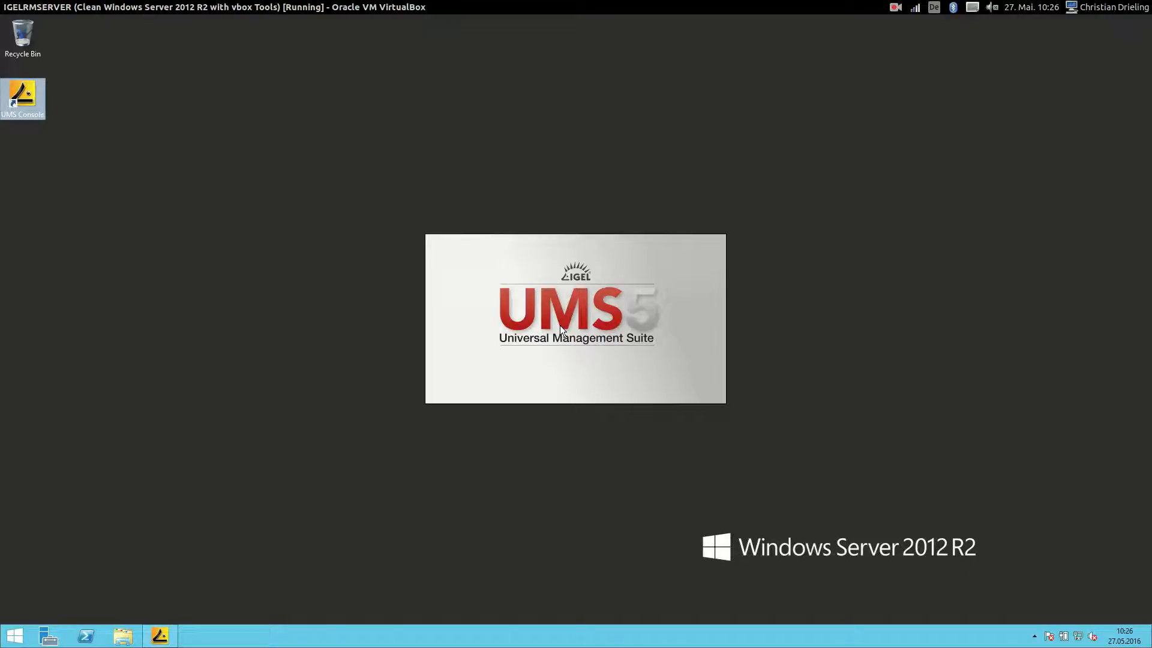
key("shift+Tab")
type("user1")
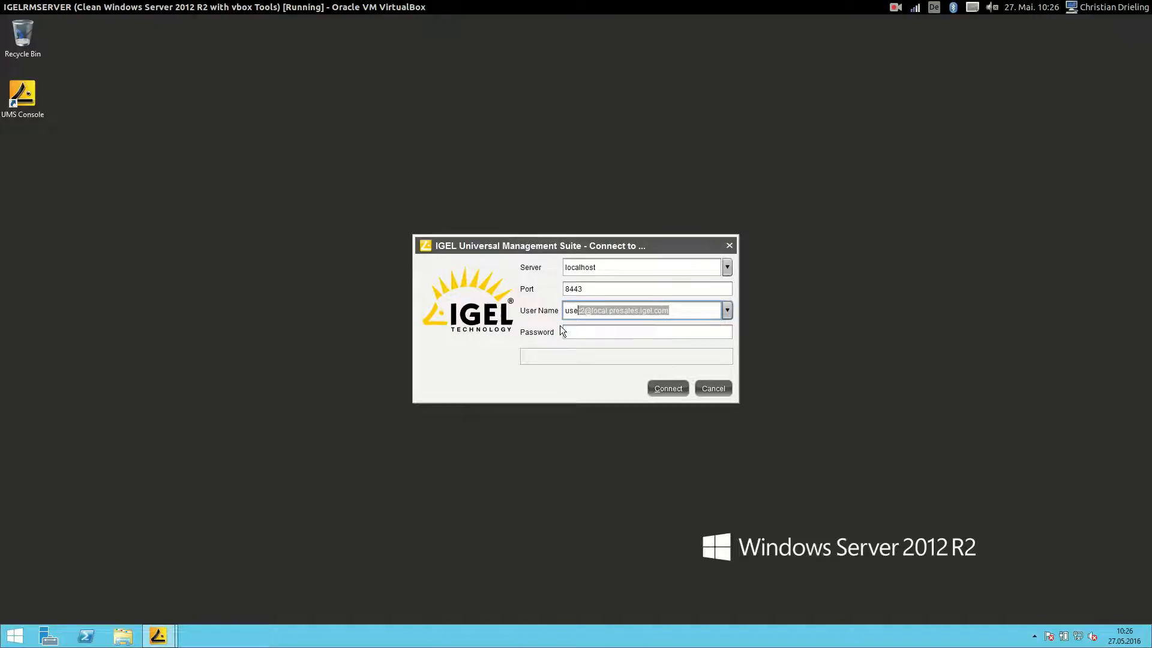
key("BackSpace")
key("BackSpace")
type("@local.presales.igel.com")
key("Tab")
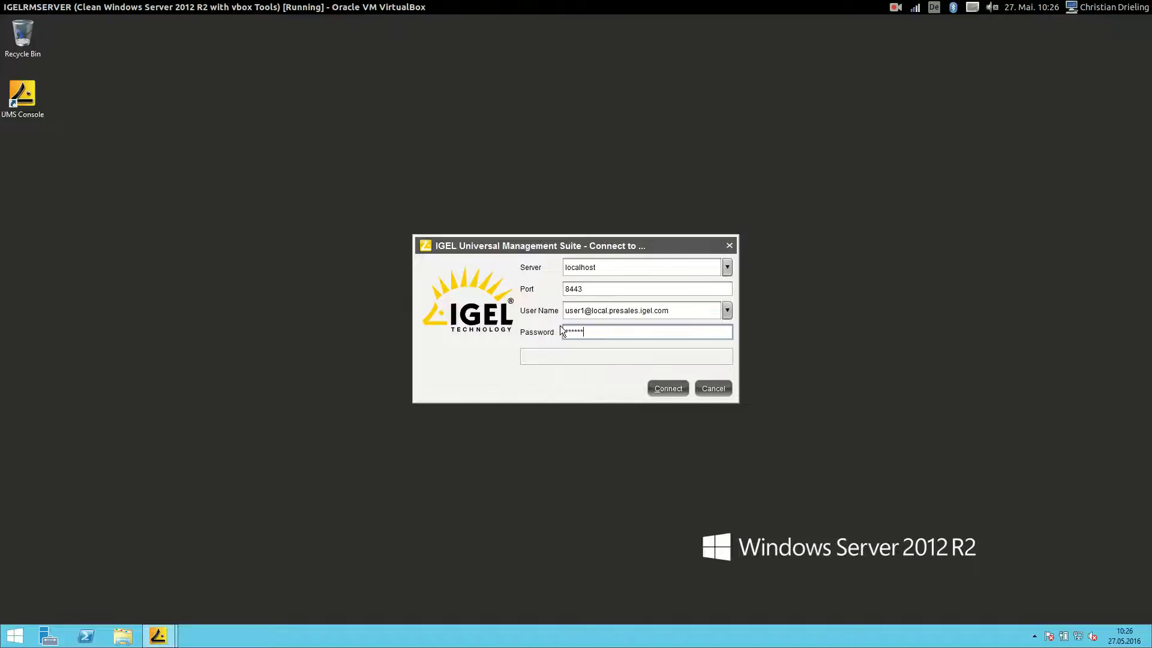
key("Return")
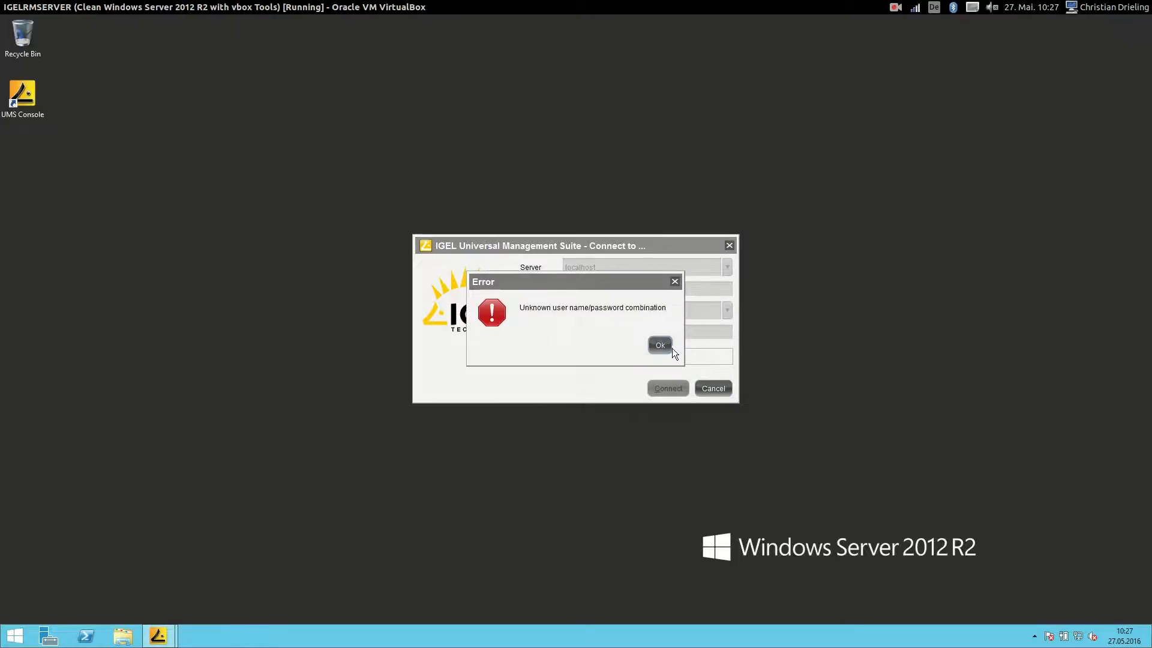
left_click(660, 346)
type("***")
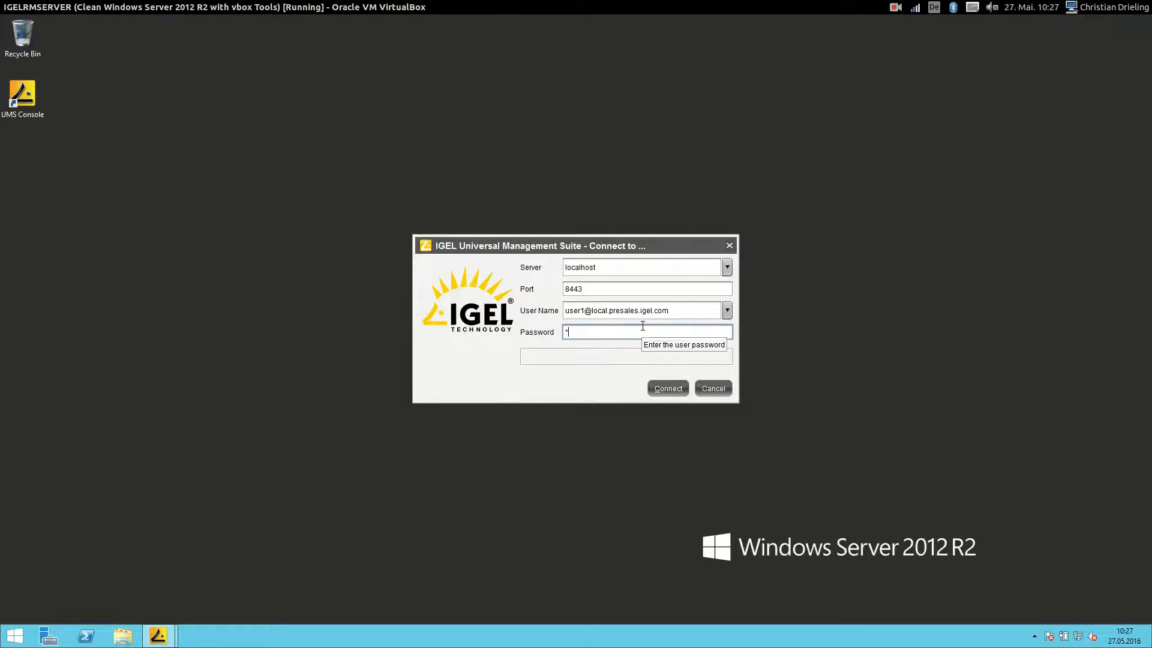
type("*****")
key("Return")
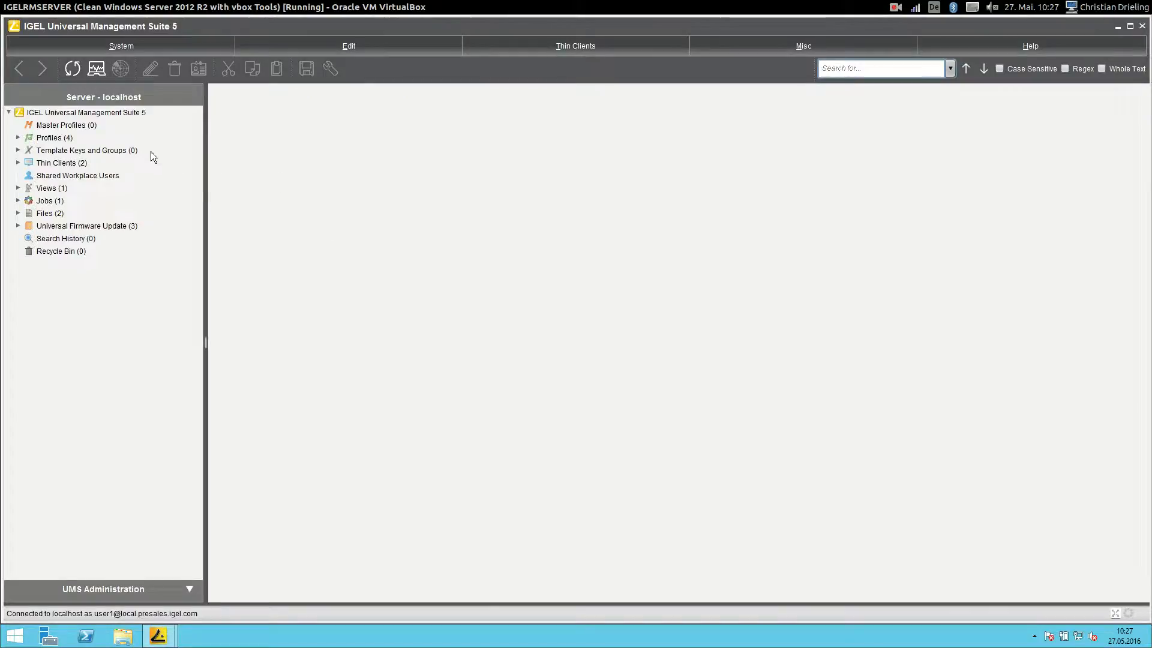
- Browse Thin Clients > LX > UK > Reading, check IGEL-3801956F2155's allowed commands, then minimize
left_click(18, 137)
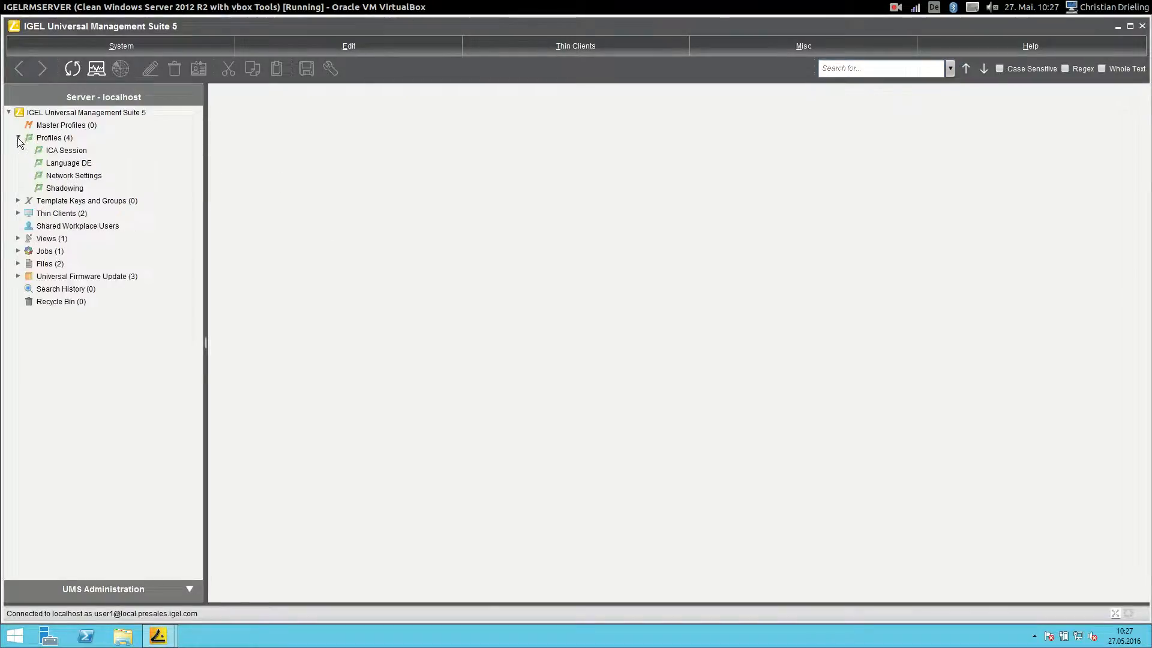
left_click(18, 201)
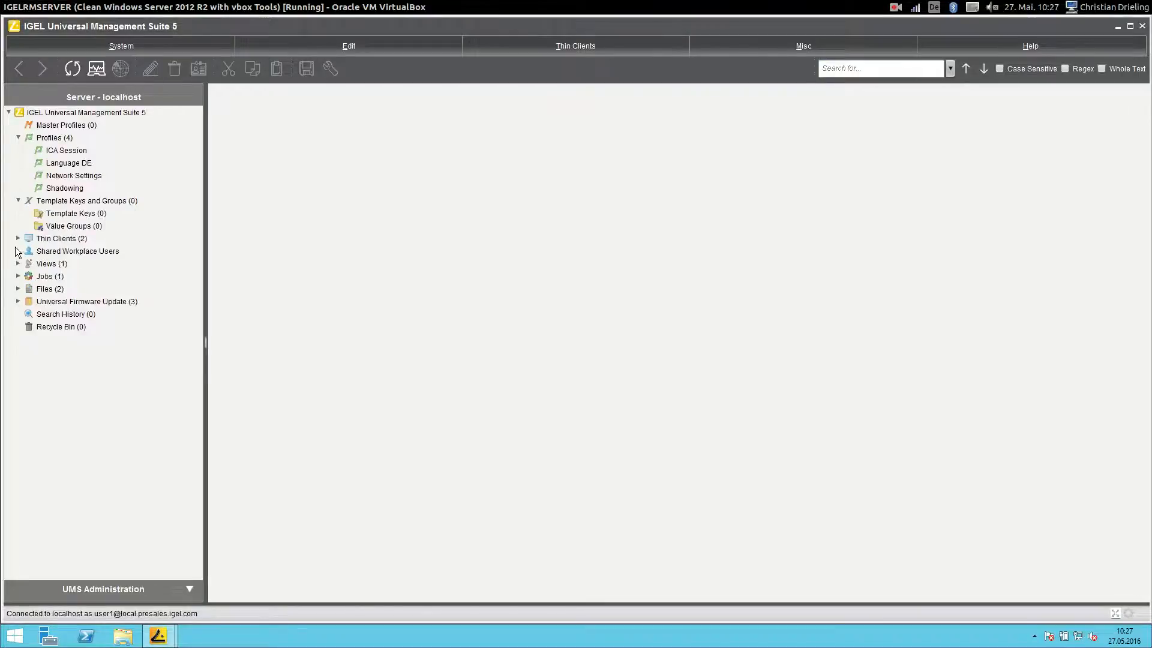
left_click(18, 238)
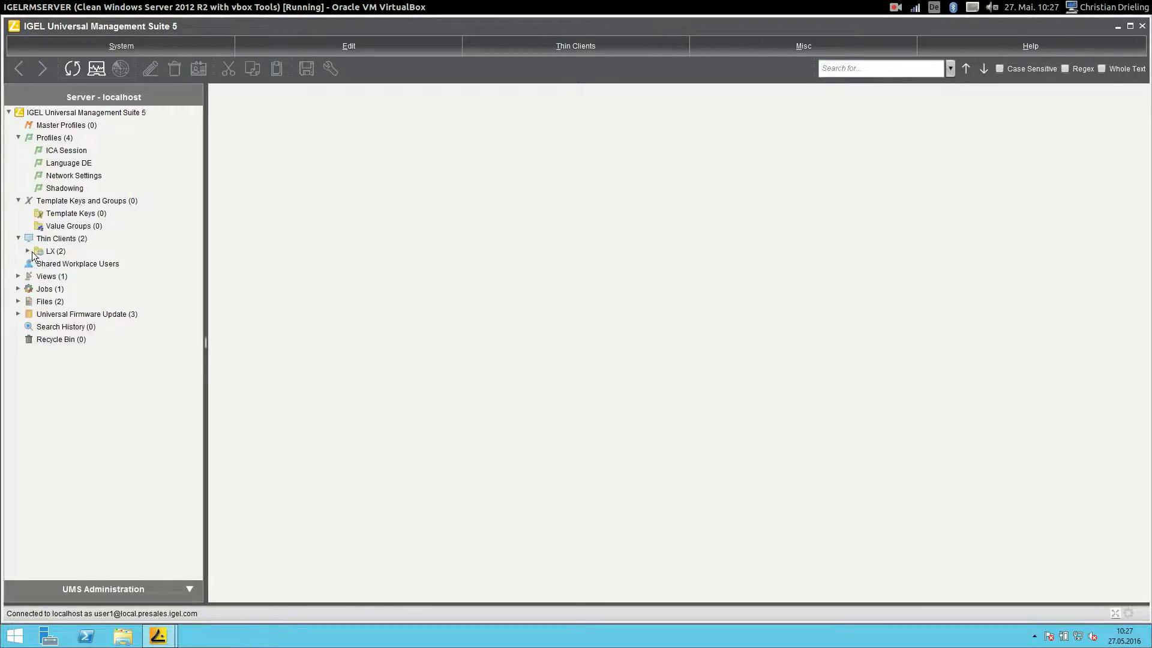
left_click(27, 251)
left_click(37, 276)
left_click(47, 289)
left_click(102, 302)
right_click(116, 303)
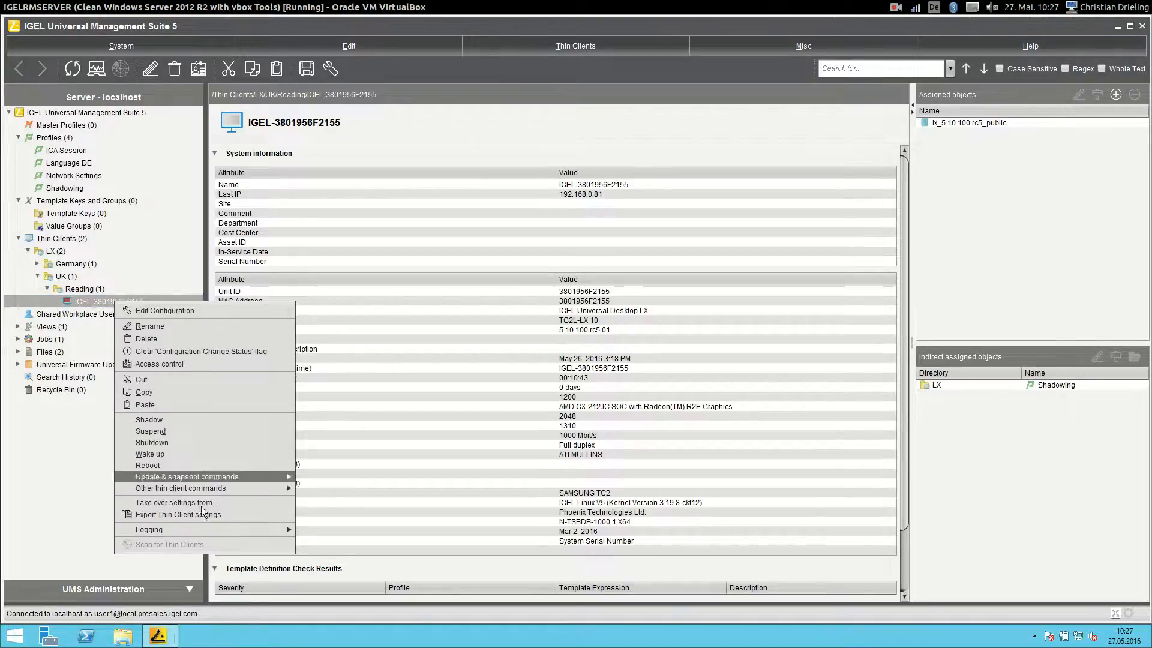
left_click(1039, 226)
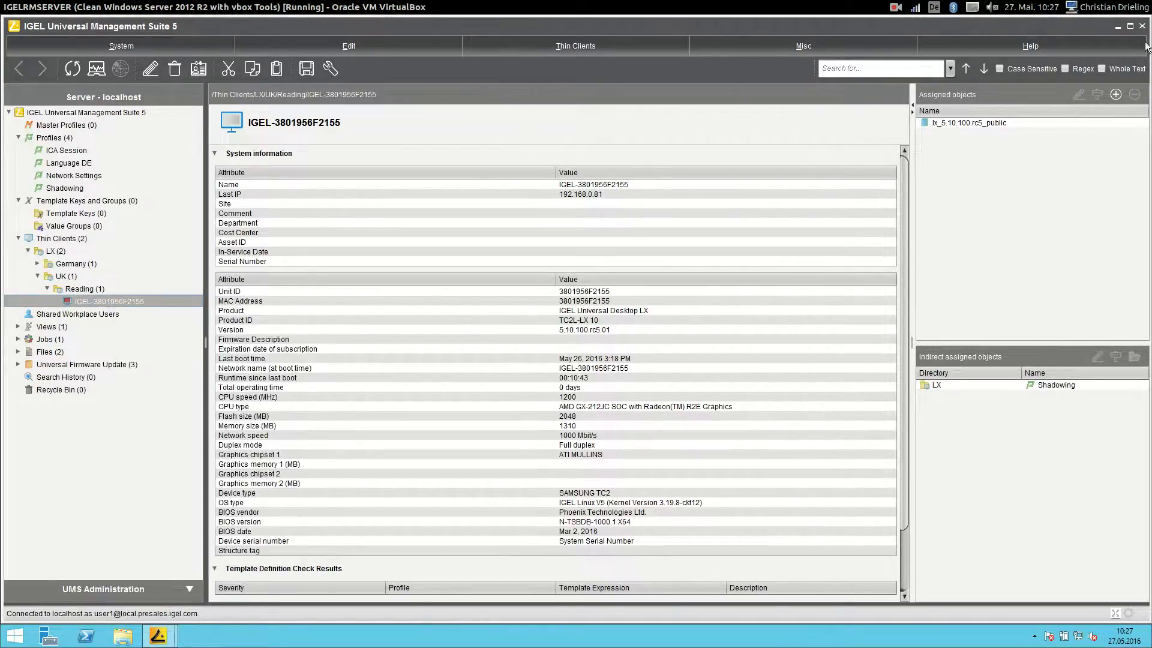
left_click(1117, 27)
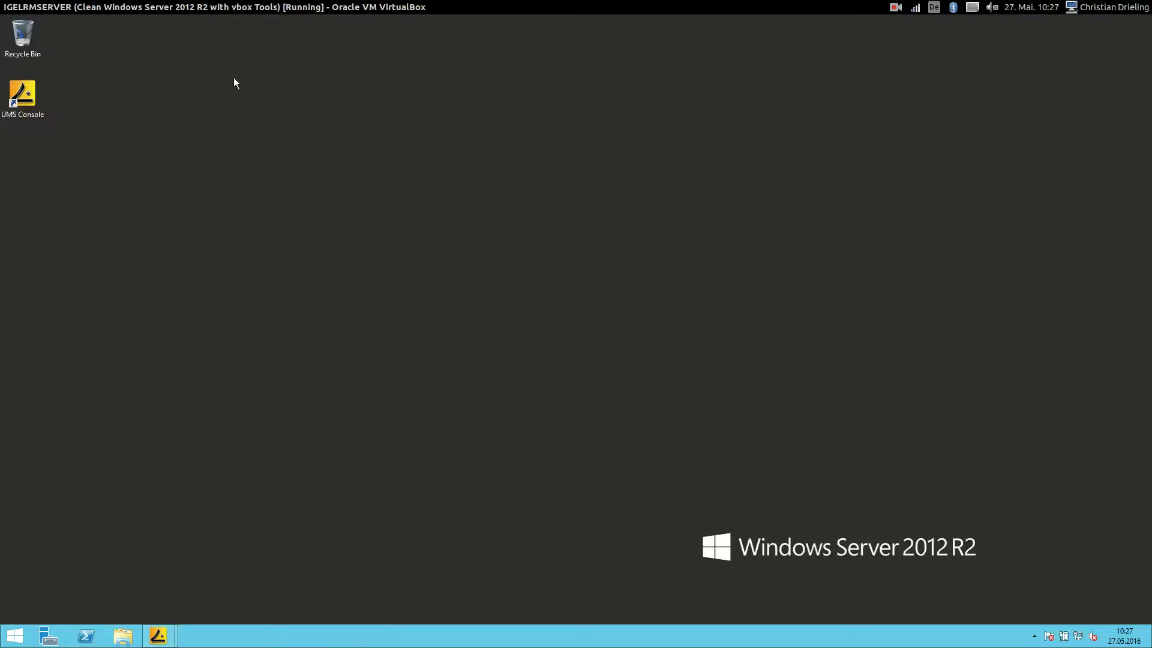
- Launch another UMS Console and log in as the second AD test user
right_click(29, 93)
left_click(58, 99)
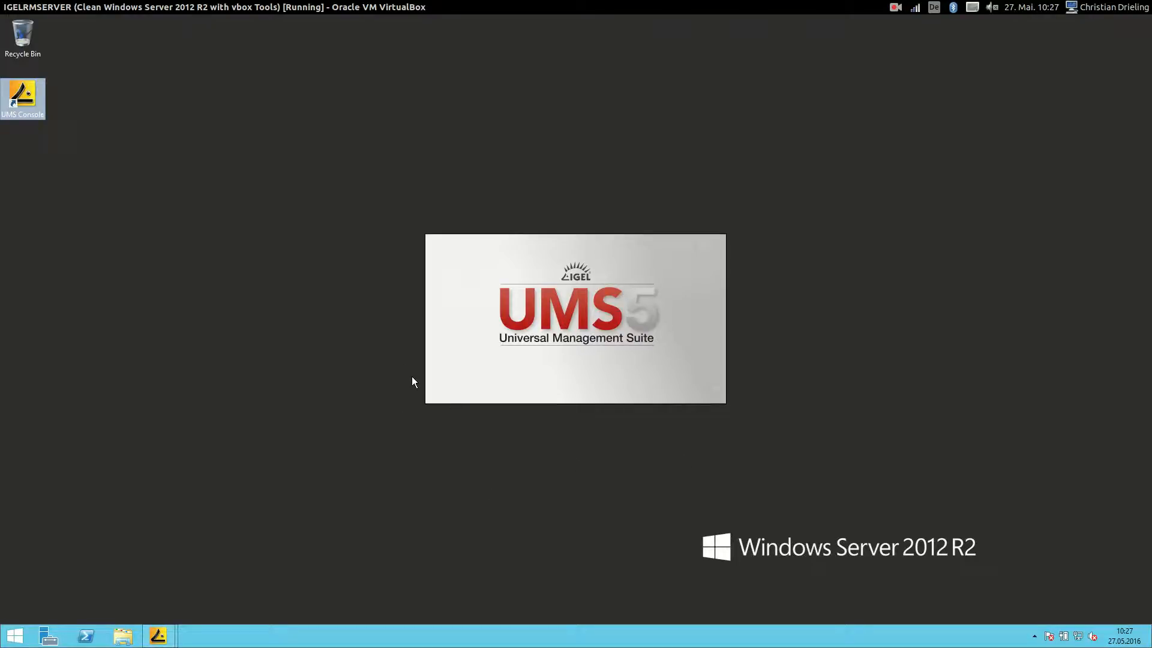
left_click_drag(578, 310, 583, 310)
type("2")
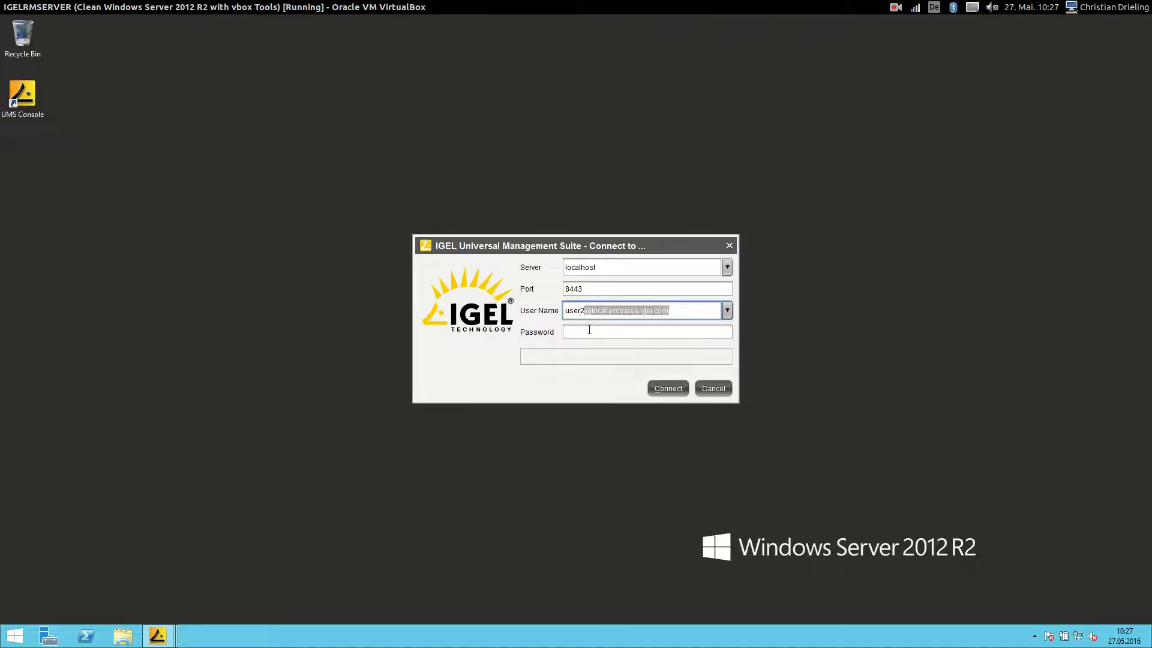
left_click(599, 330)
key("BackSpace")
type("*******")
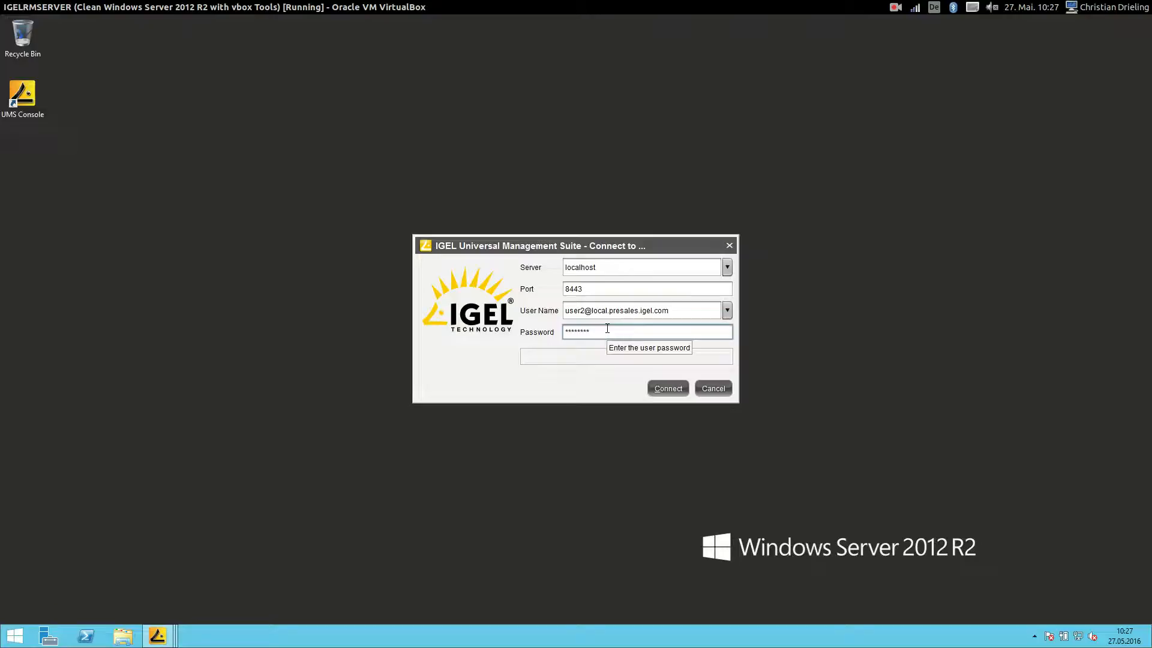
key("Return")
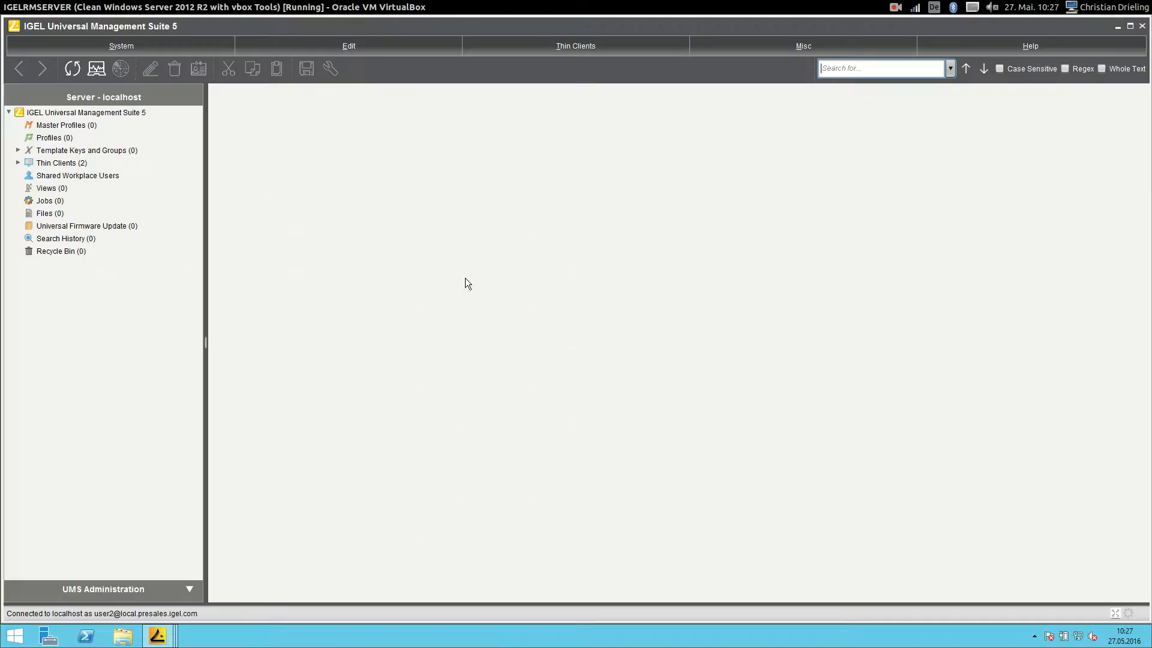
- Expand the Bremen and Reading folders, check IGEL-00E0C51071DC's allowed commands, then minimize
left_click(18, 163)
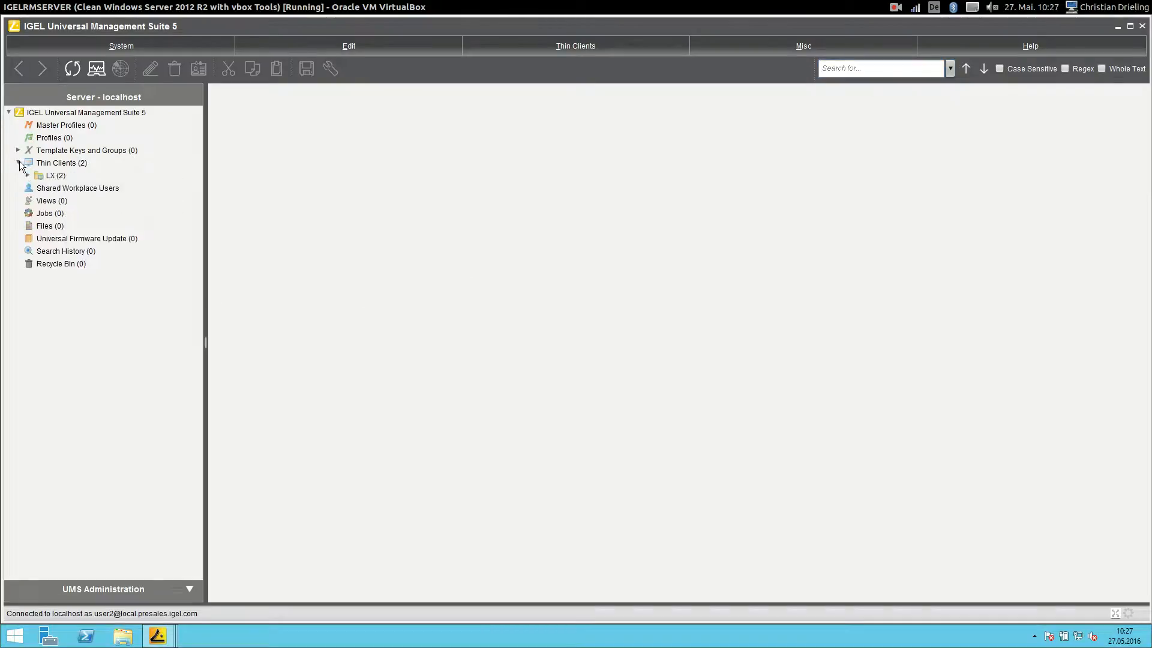
left_click(27, 175)
left_click(37, 187)
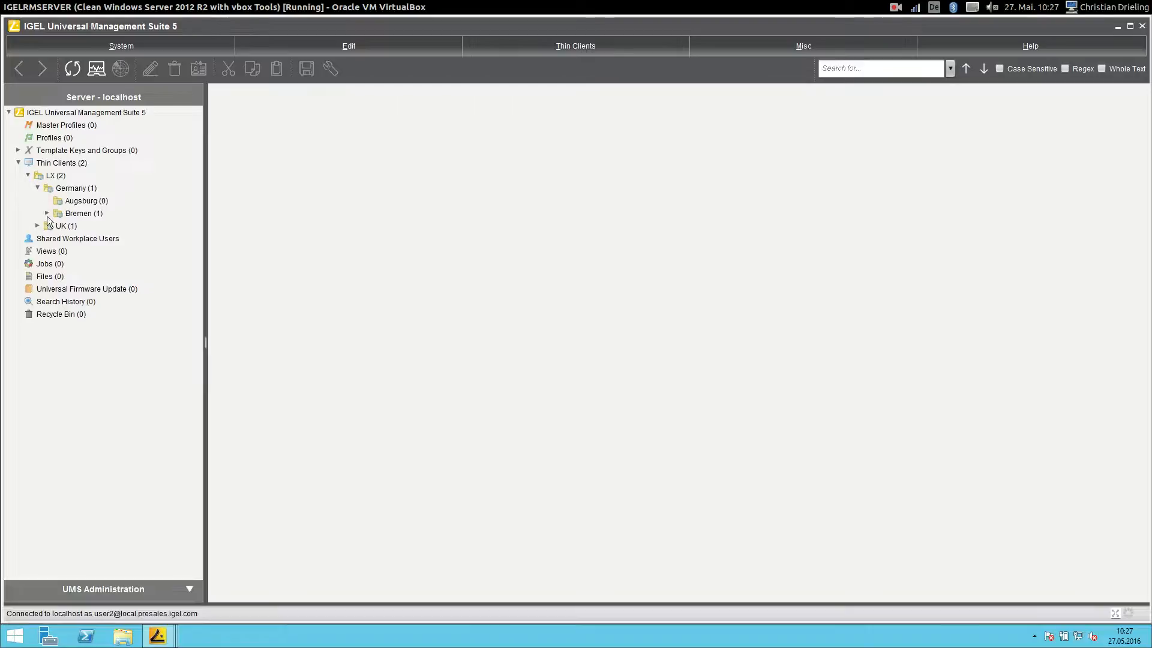
left_click(38, 225)
left_click(47, 213)
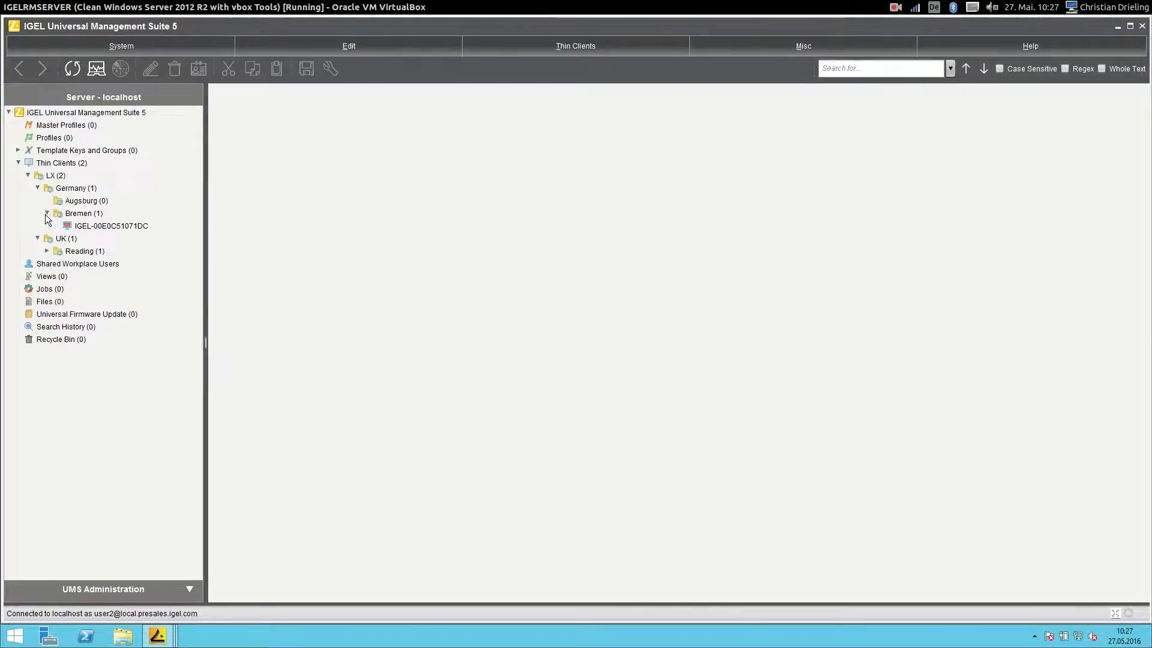
left_click(47, 251)
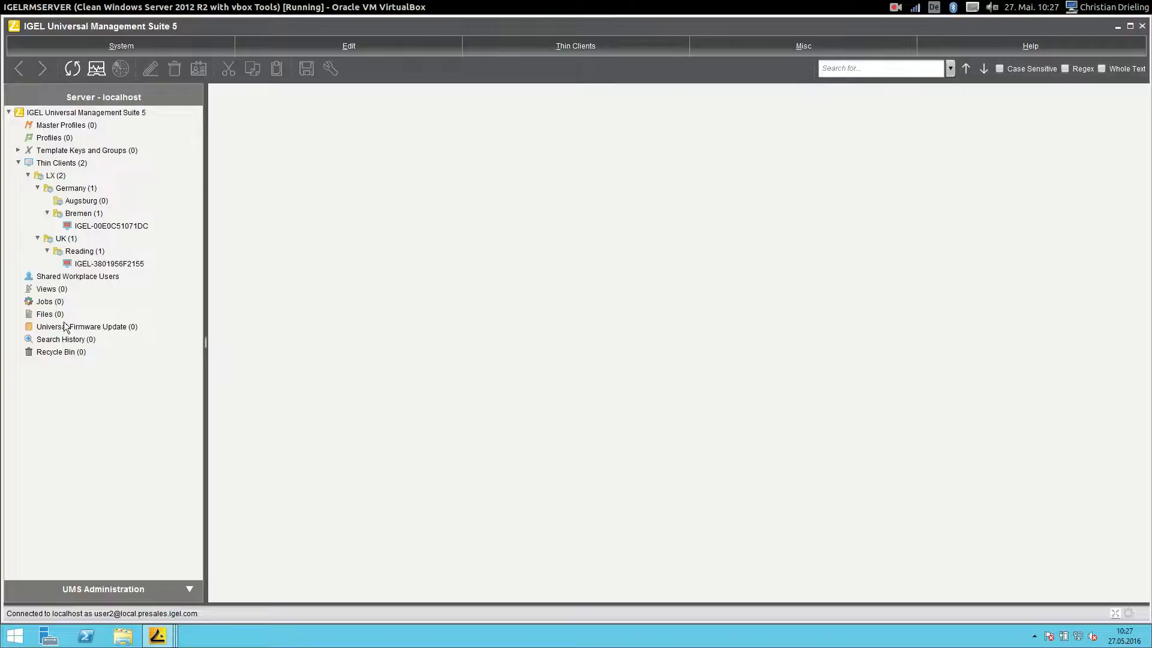
left_click(103, 226)
right_click(102, 226)
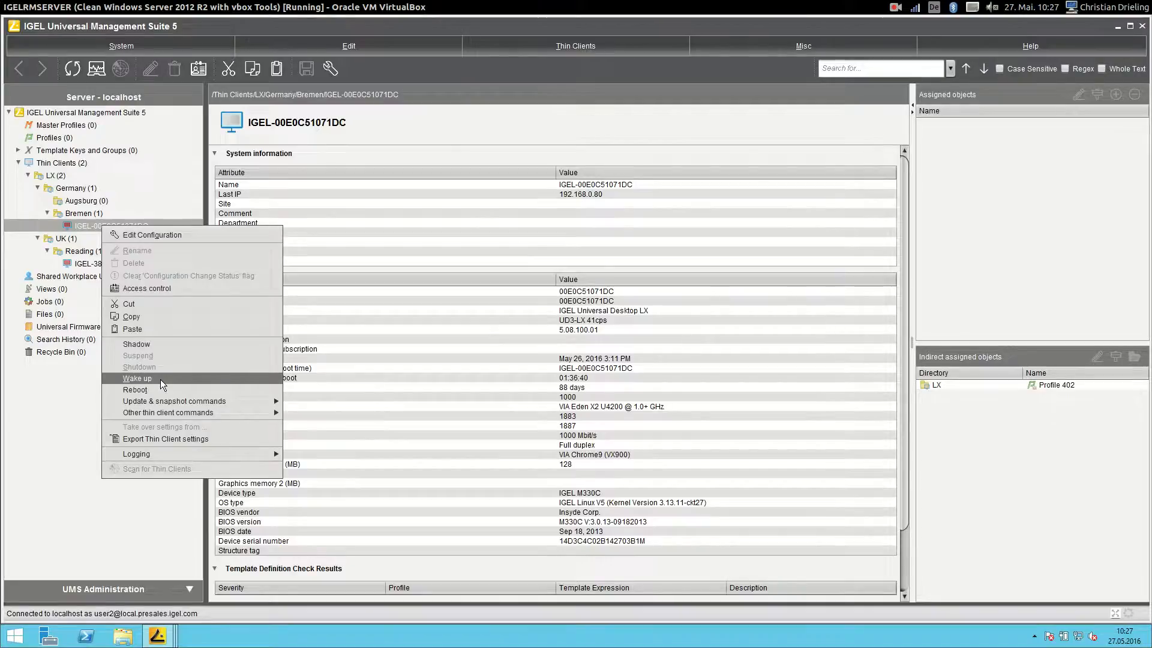
mouse_move(183, 413)
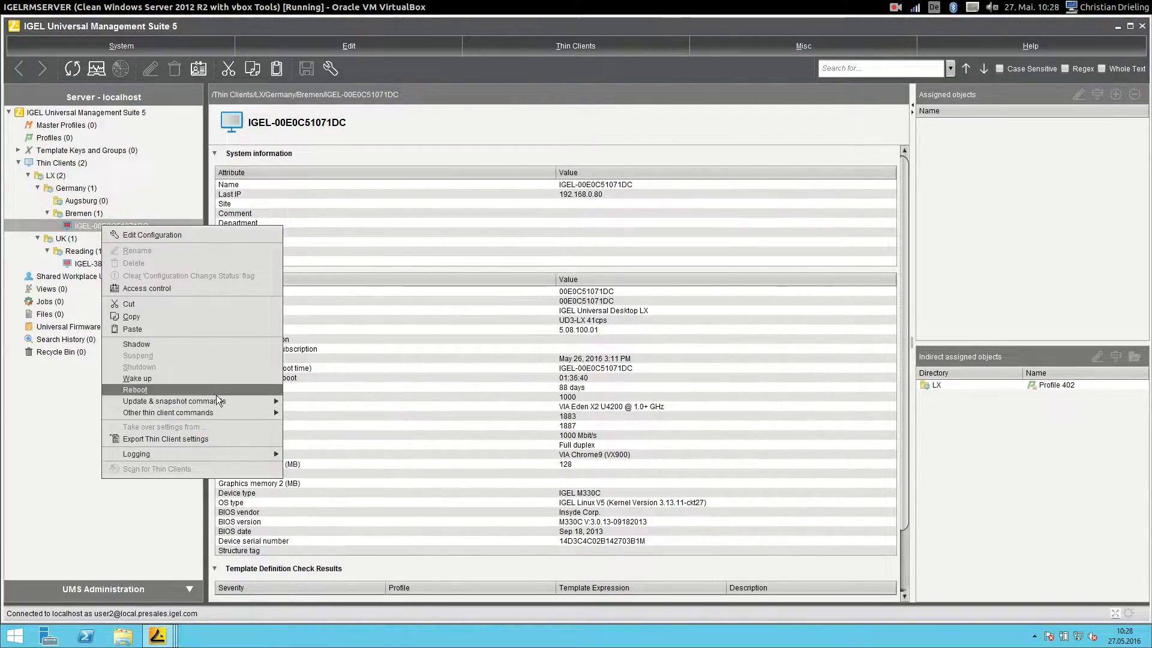
left_click(1102, 217)
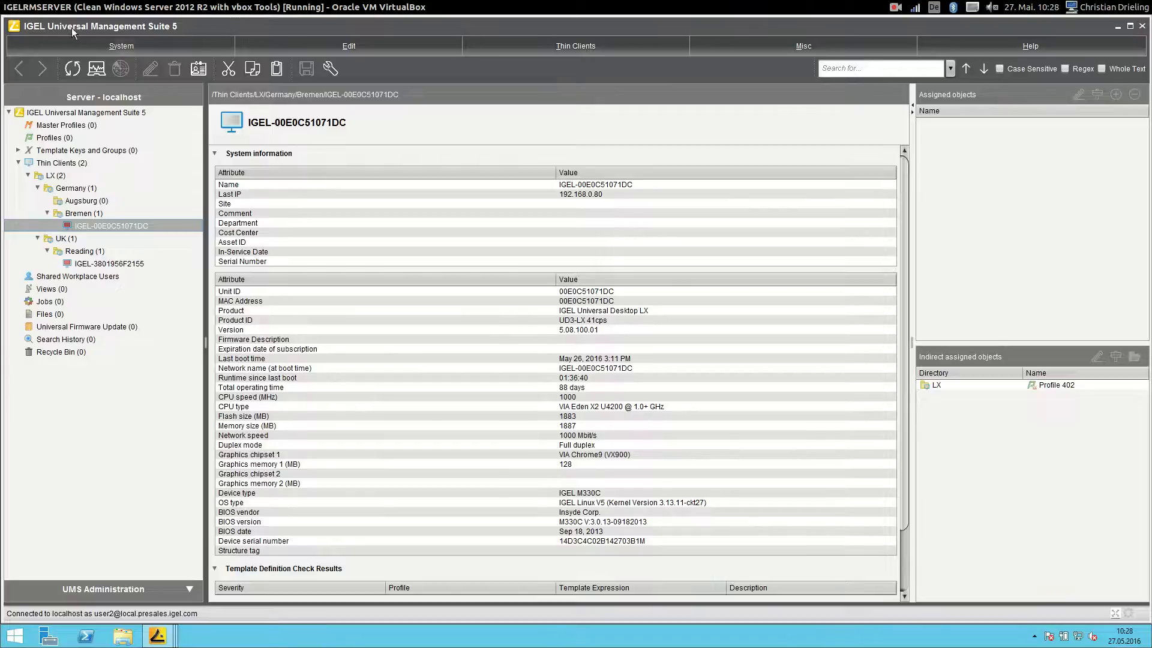
left_click(1118, 27)
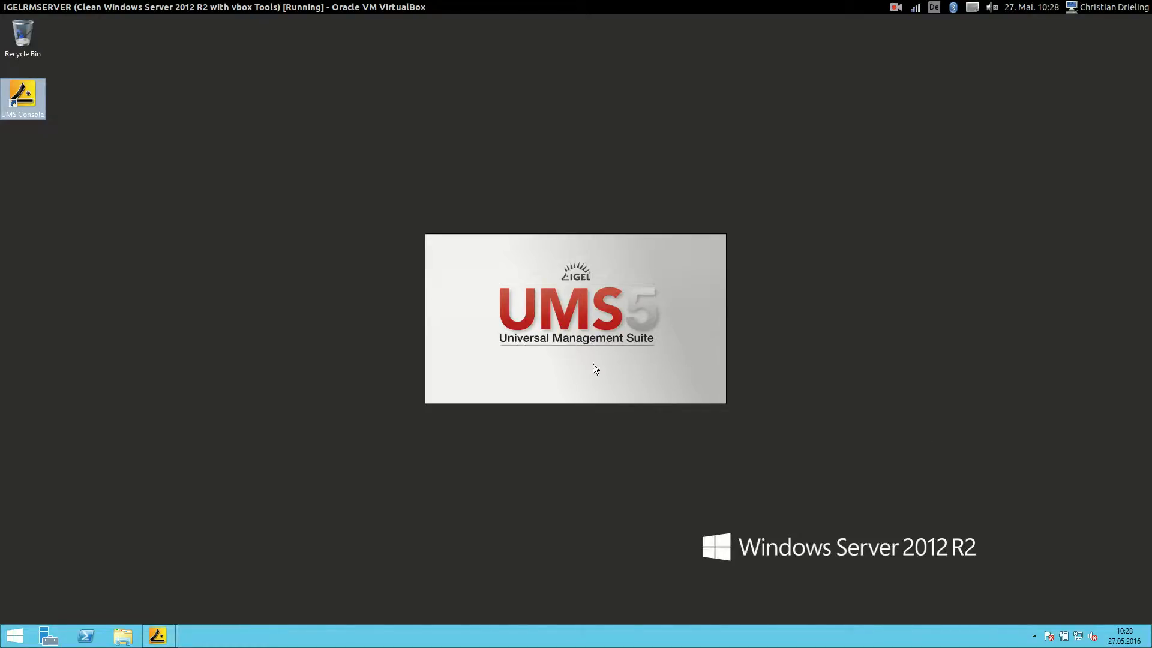
- Log in as the third AD test user, correcting a mistyped password character
left_click(581, 311)
key("Delete")
type("3")
left_click(603, 334)
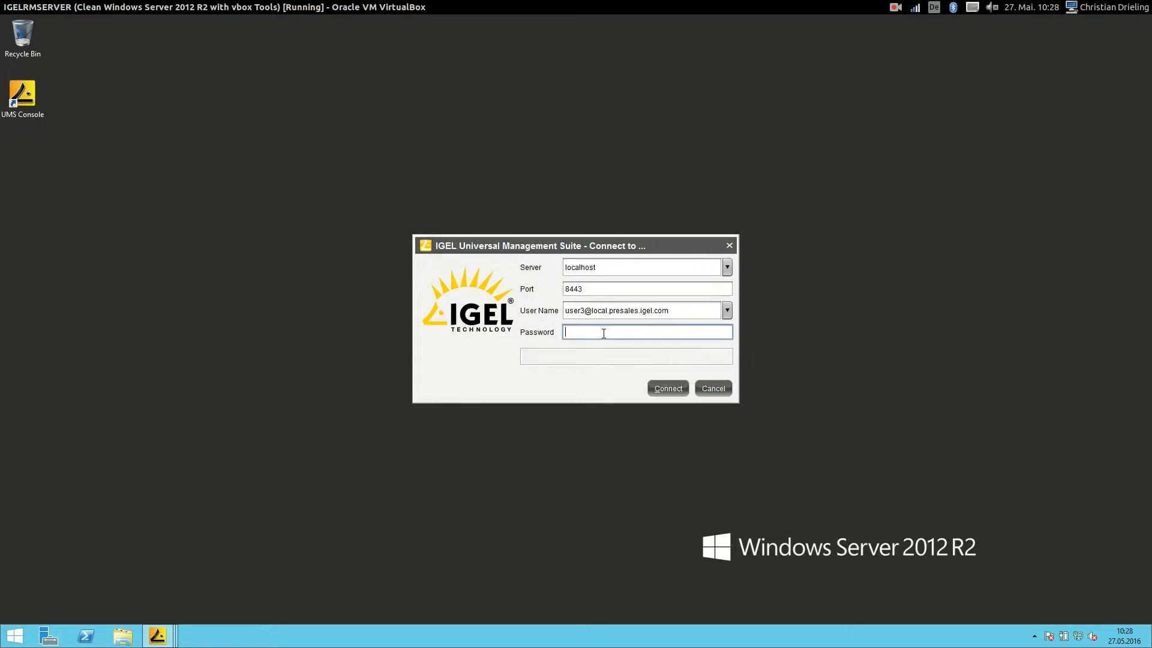
type("***")
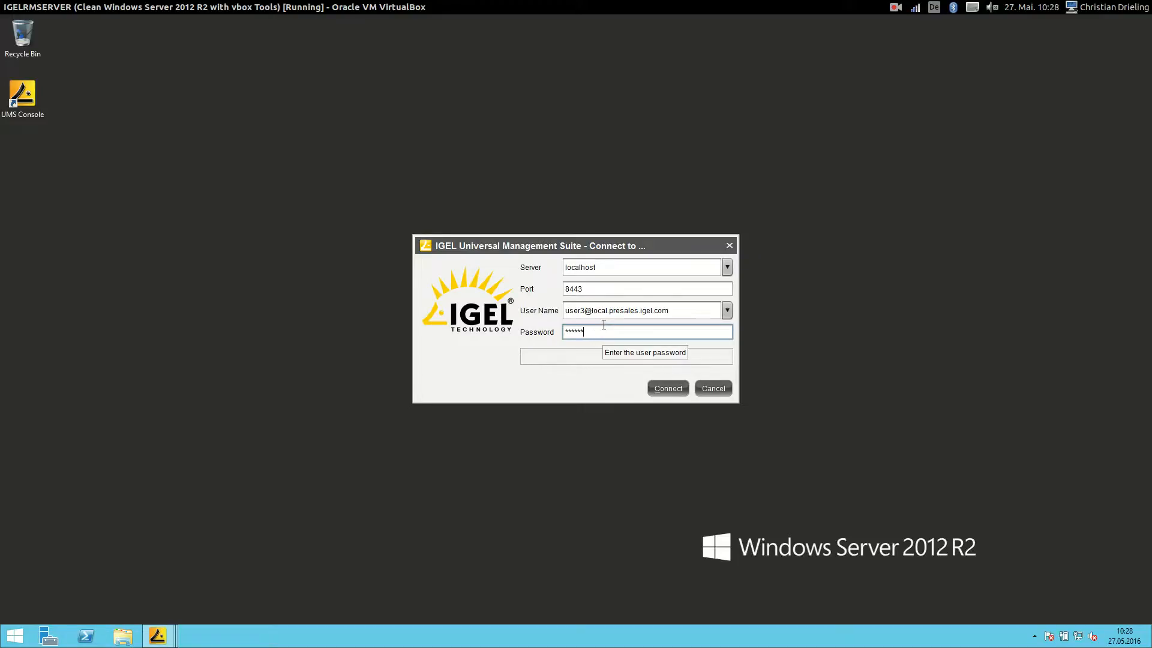
type("*")
key("BackSpace")
type("*****")
key("Return")
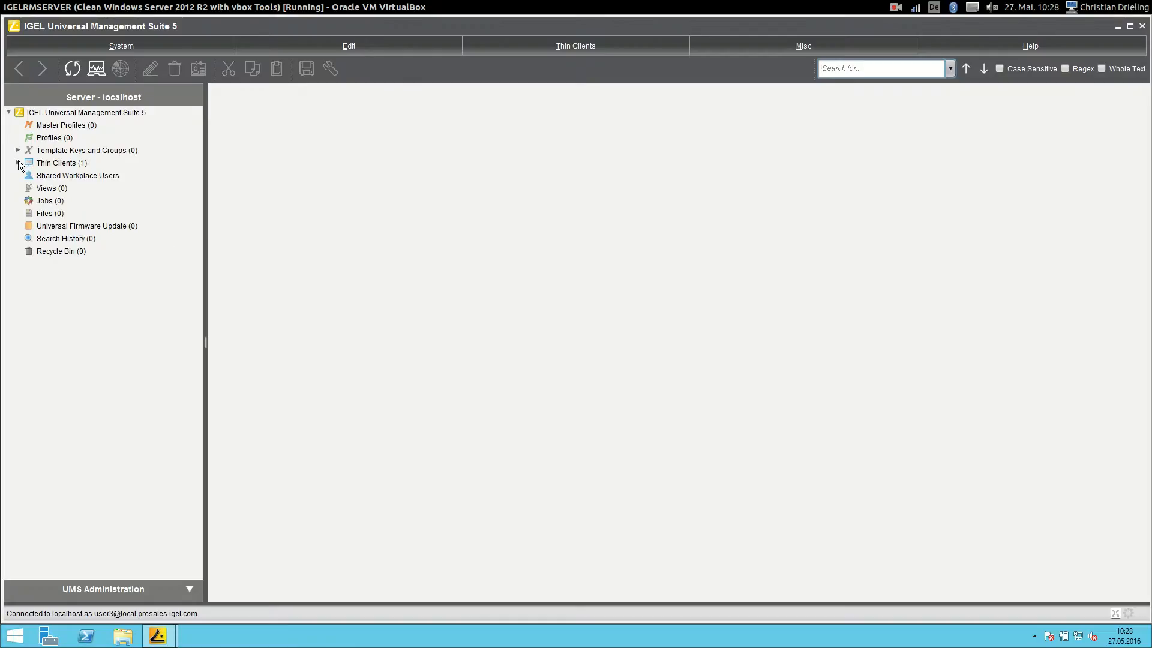
- Expand Thin Clients > LX > Germany > Bremen and open thin client IGEL-00E0C51071DC
left_click(18, 163)
left_click(29, 175)
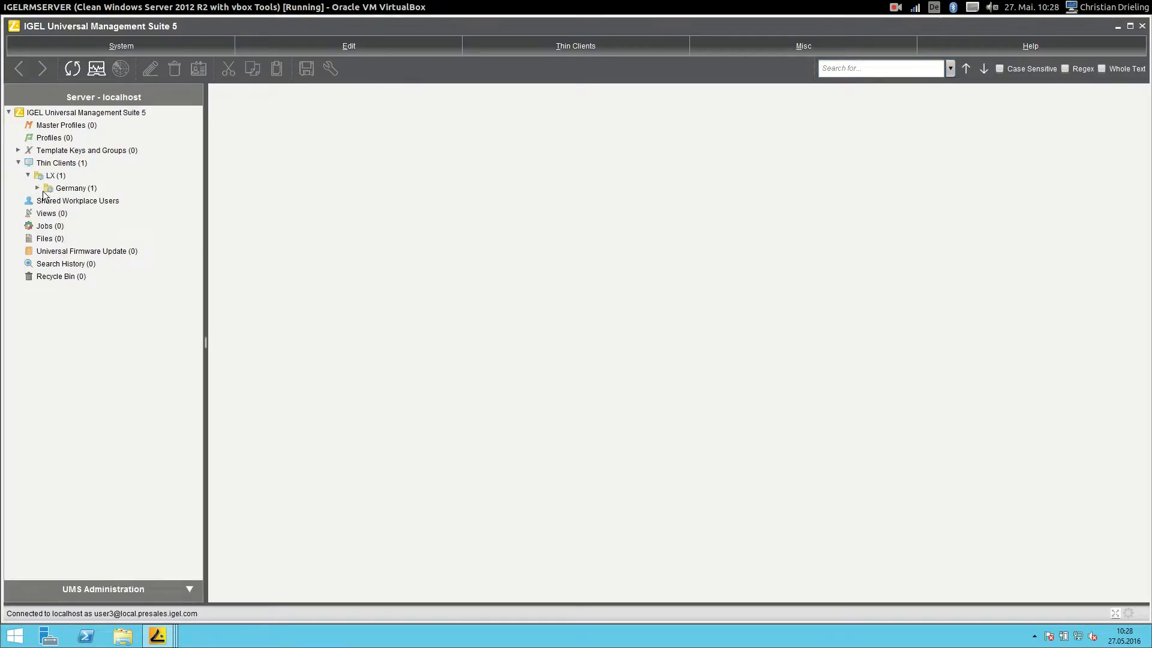
left_click(37, 188)
left_click(47, 200)
left_click(84, 213)
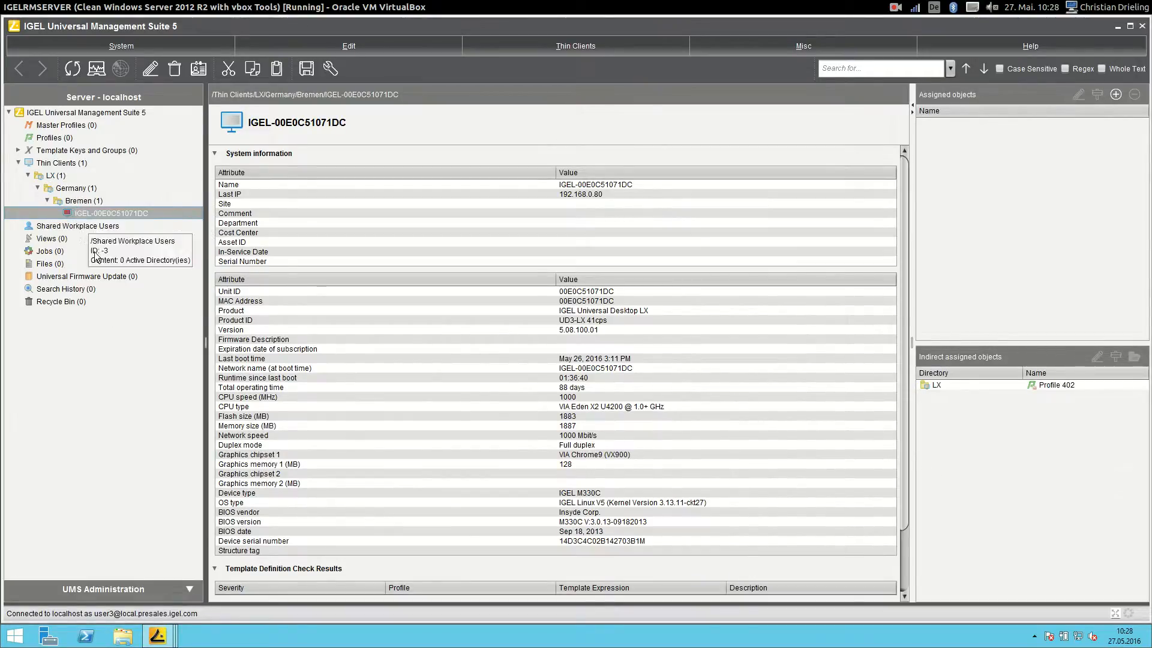
- Compare with the second user's console, then check IGEL-00E0C51071DC's allowed commands
mouse_move(157, 635)
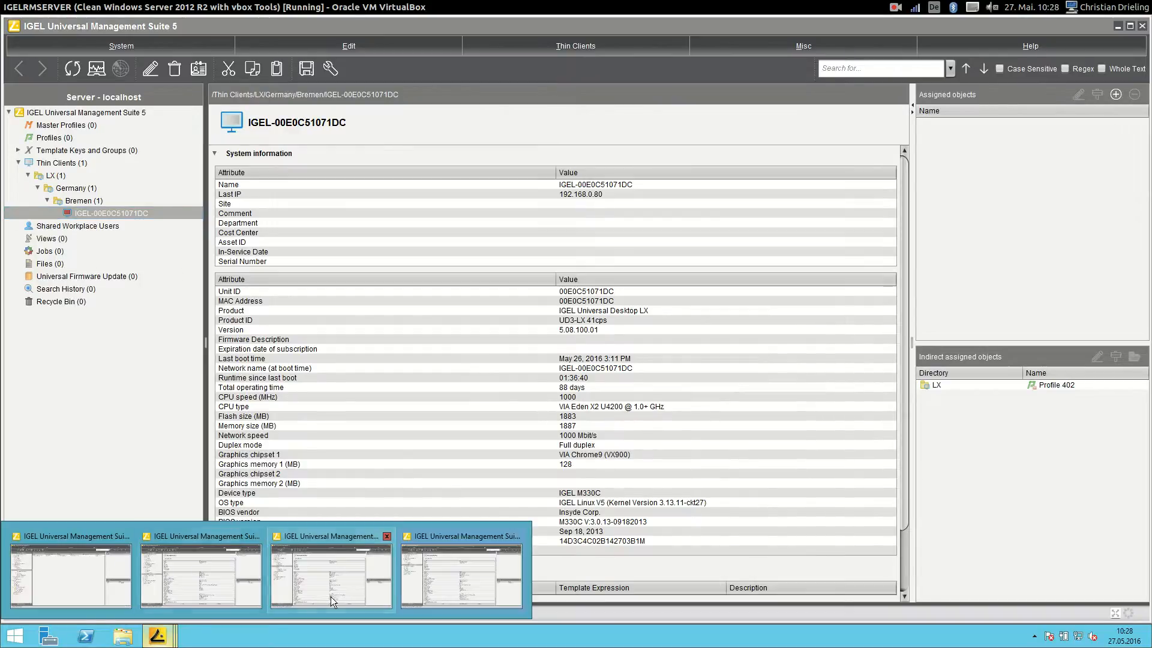
left_click(323, 579)
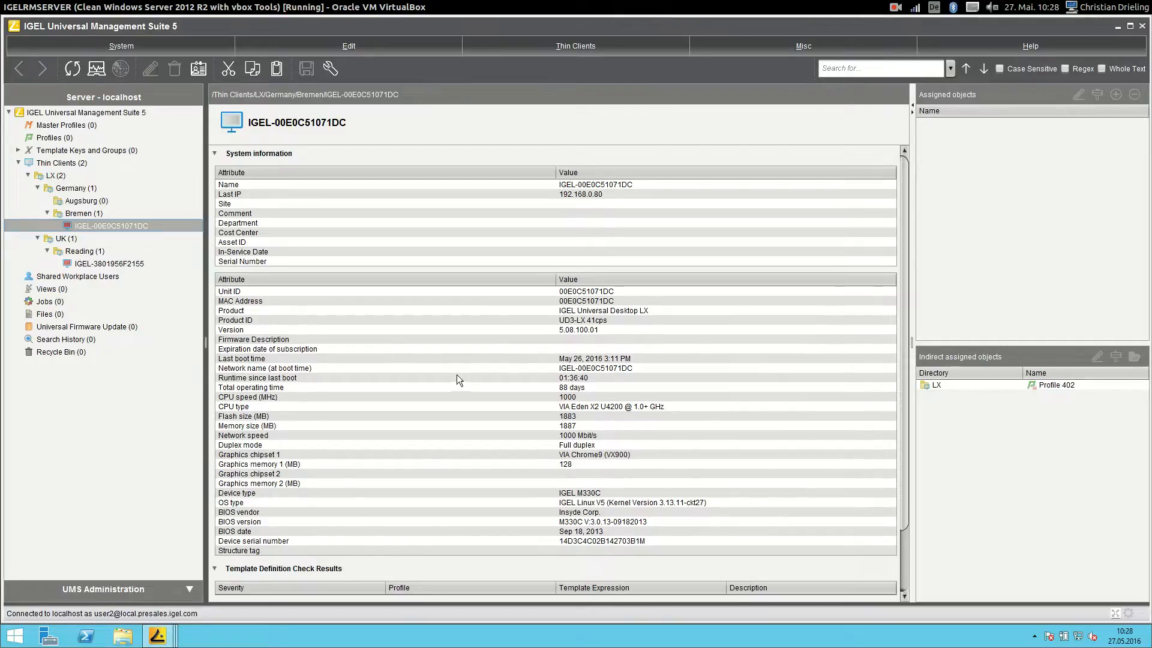
mouse_move(157, 635)
left_click(459, 606)
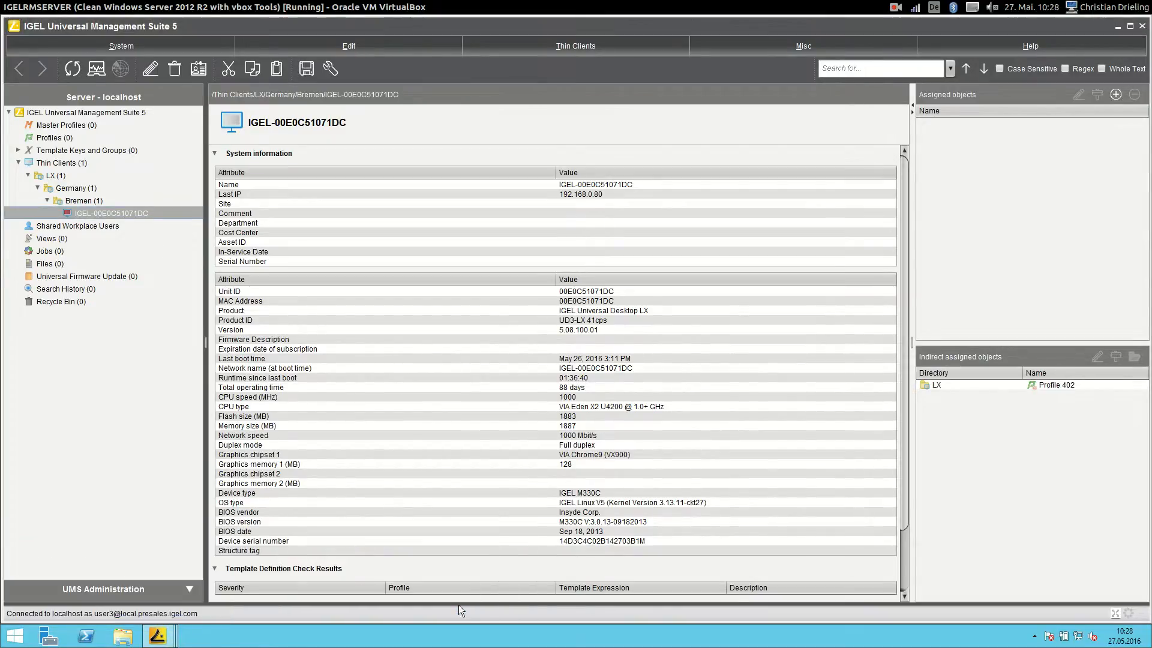
right_click(89, 213)
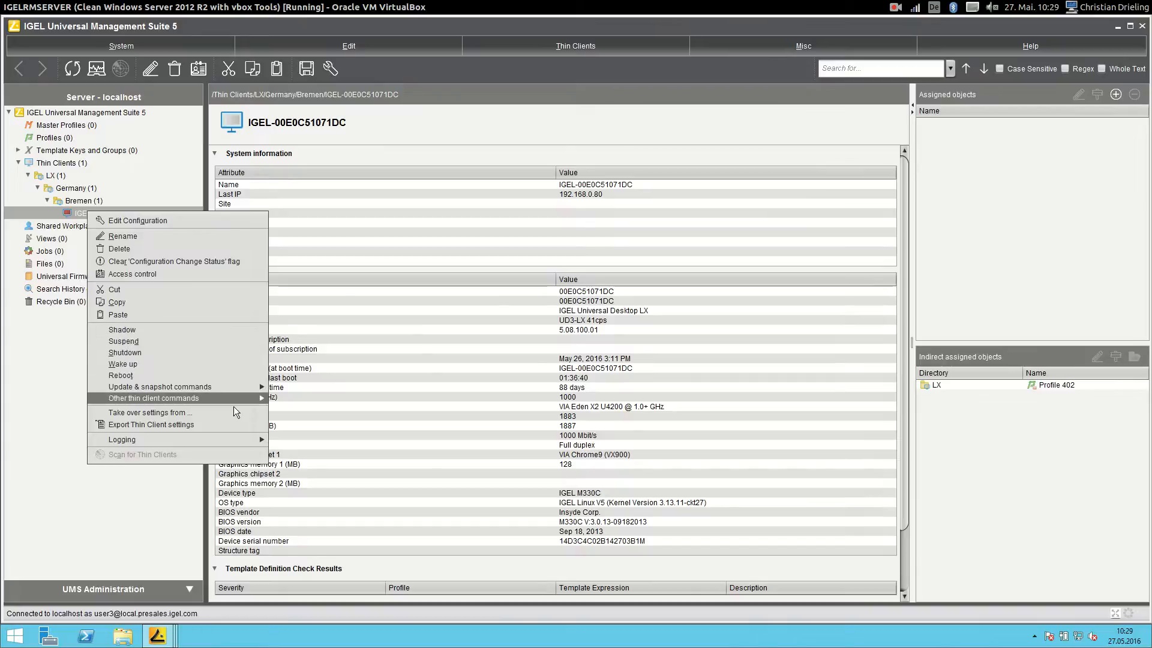